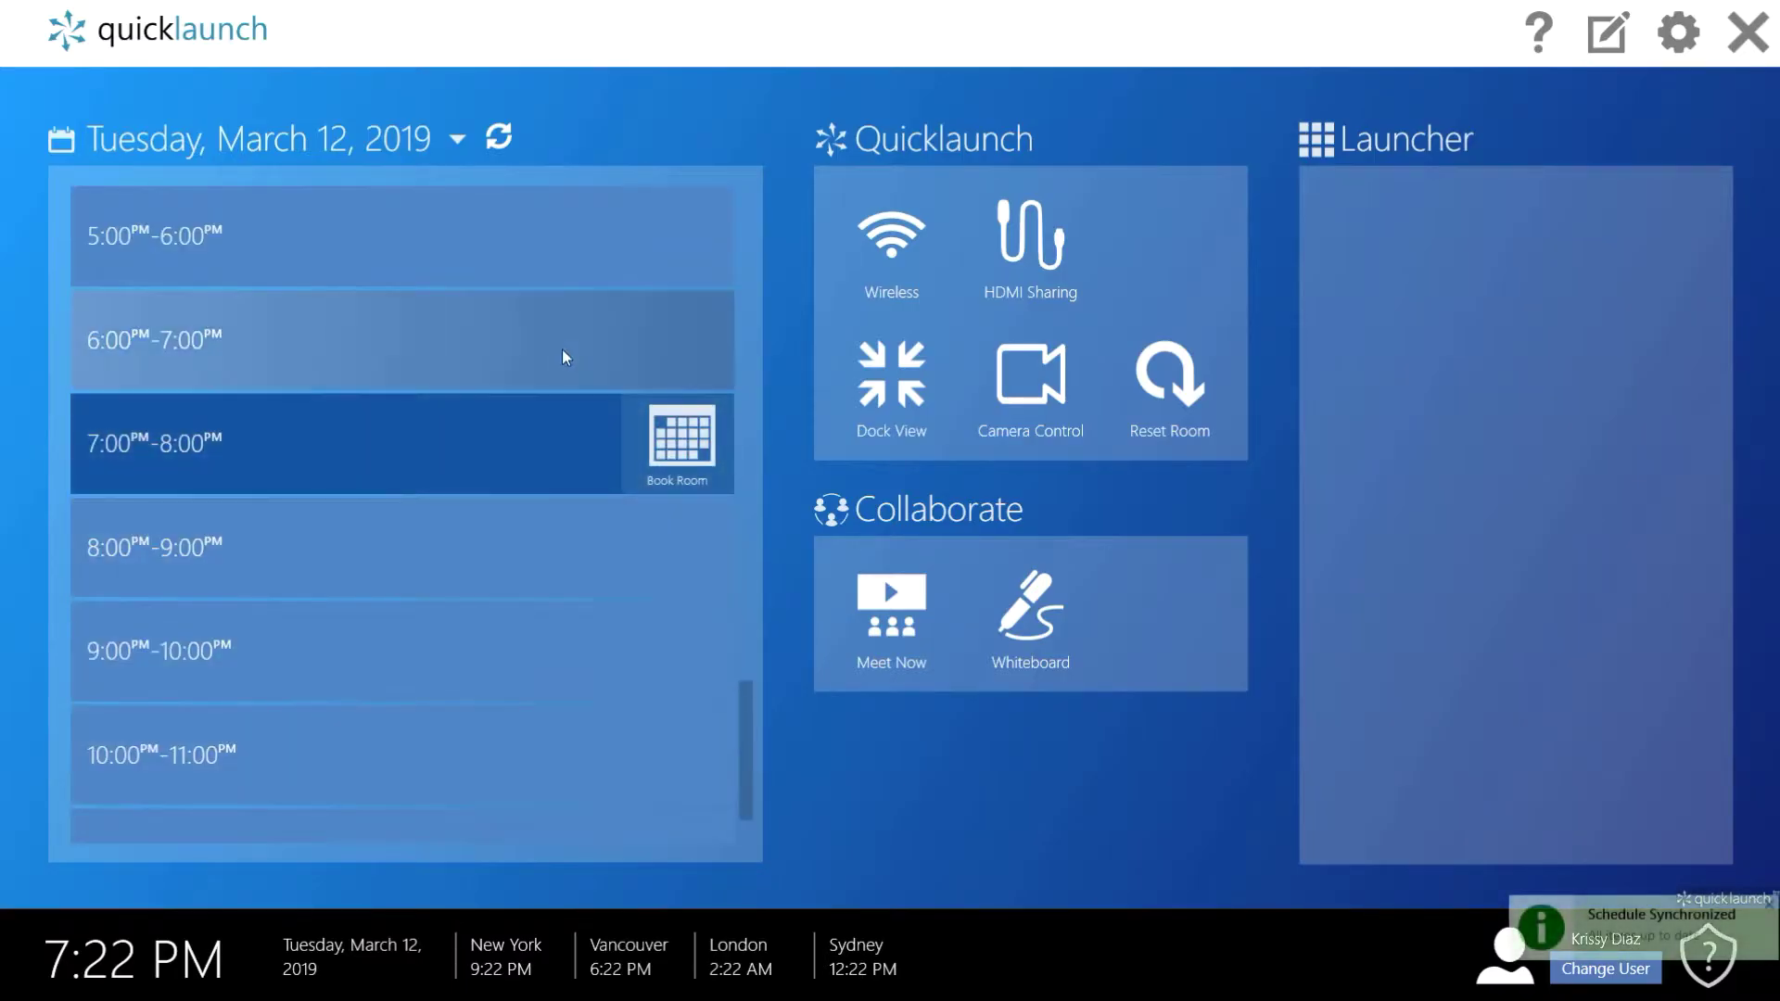
# Scroll the calendar up and open the Microsoft Teams meeting settings under Calendar > Meetings
pyautogui.scroll(3, 593, 539)
pyautogui.scroll(5, 593, 539)
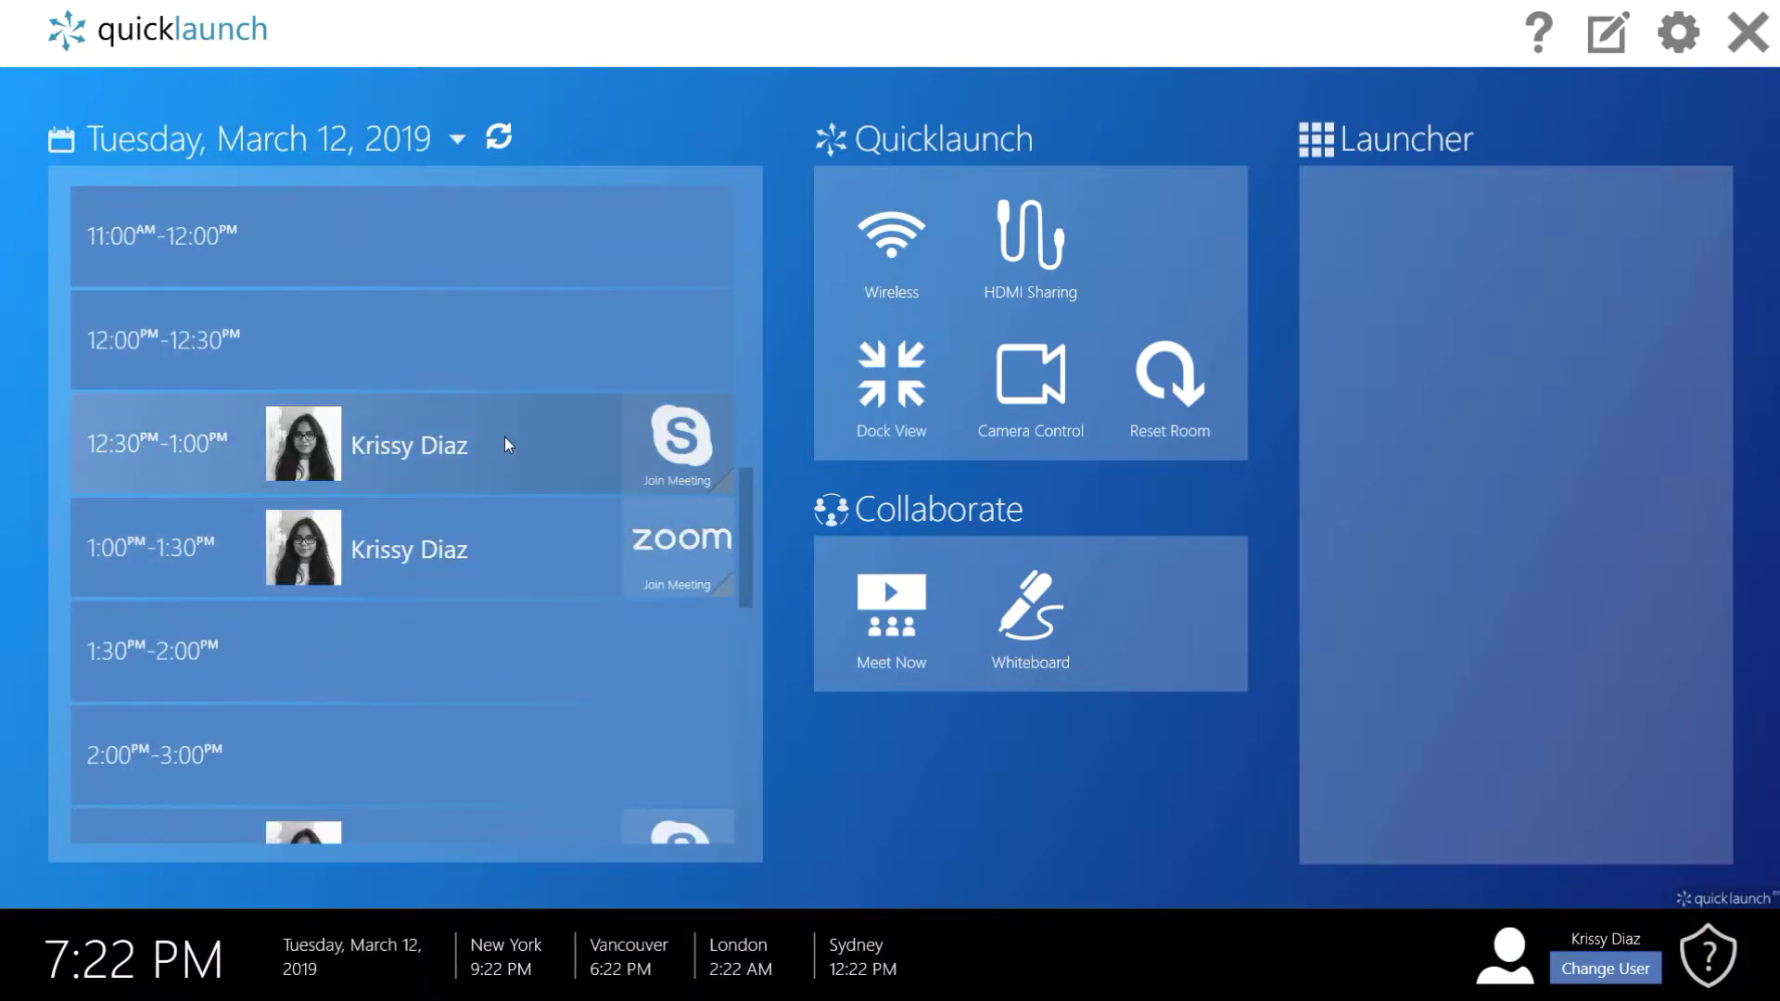
pyautogui.click(1679, 32)
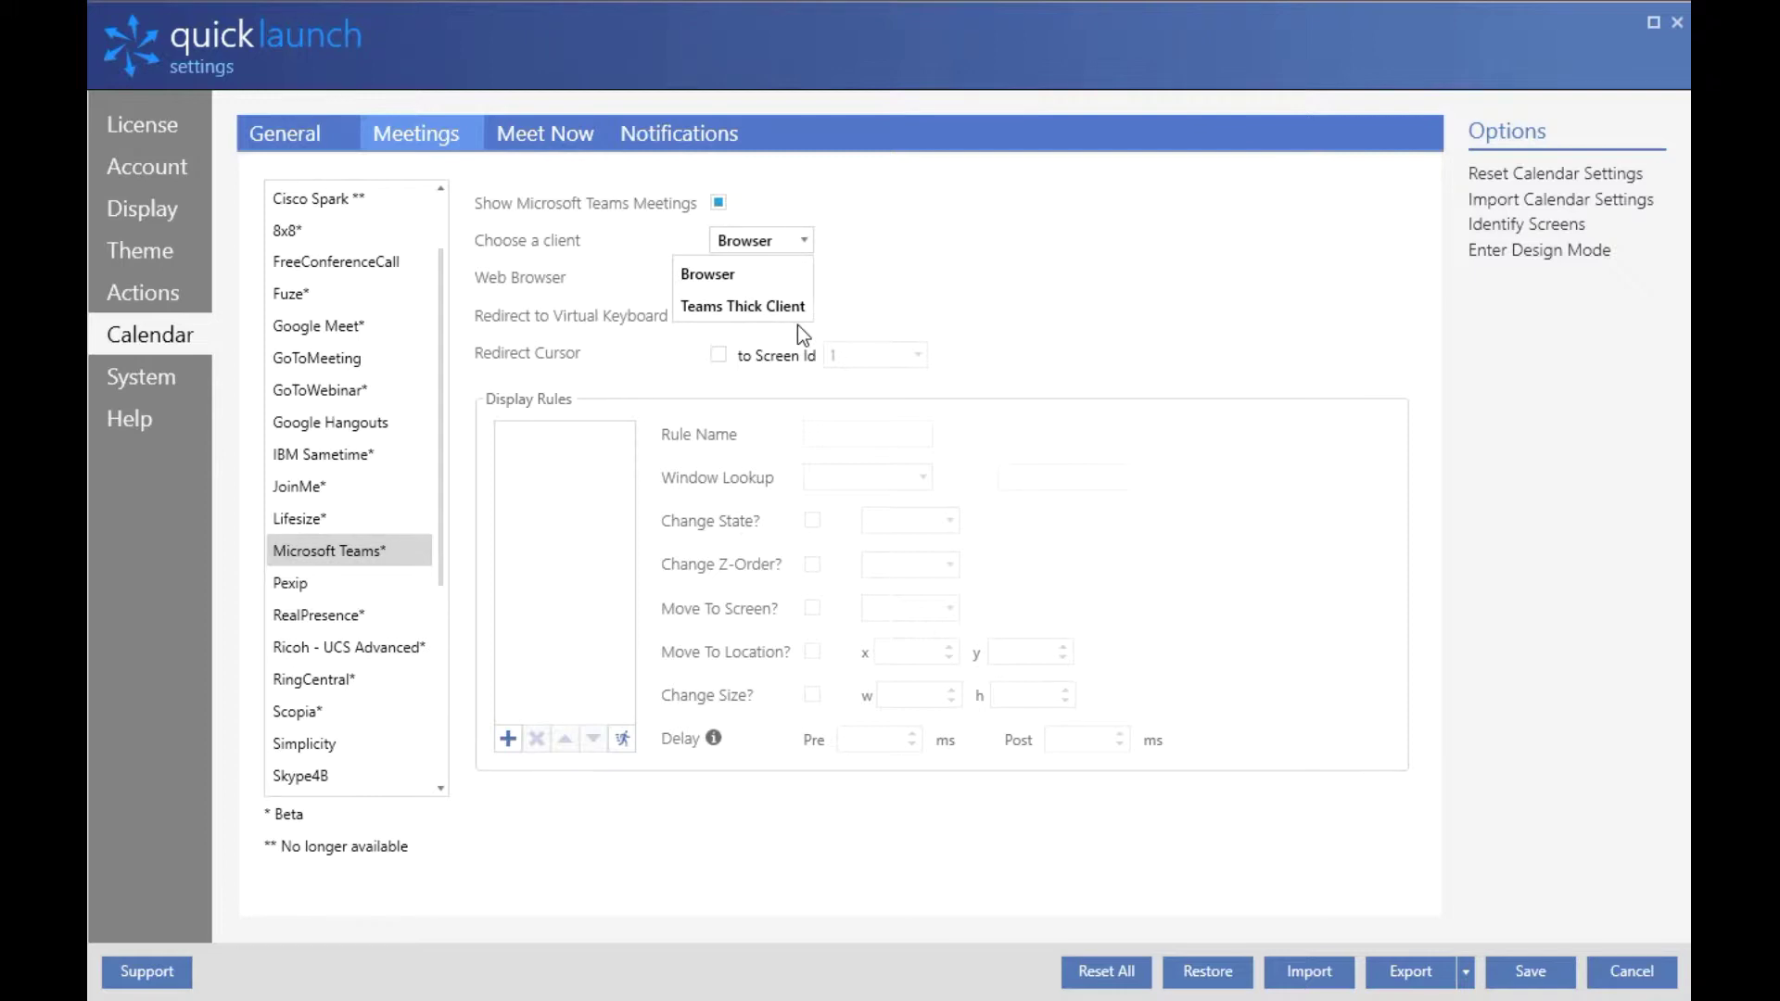
# Keep Browser as the Teams meeting client with Edge as the web browser
pyautogui.click(756, 271)
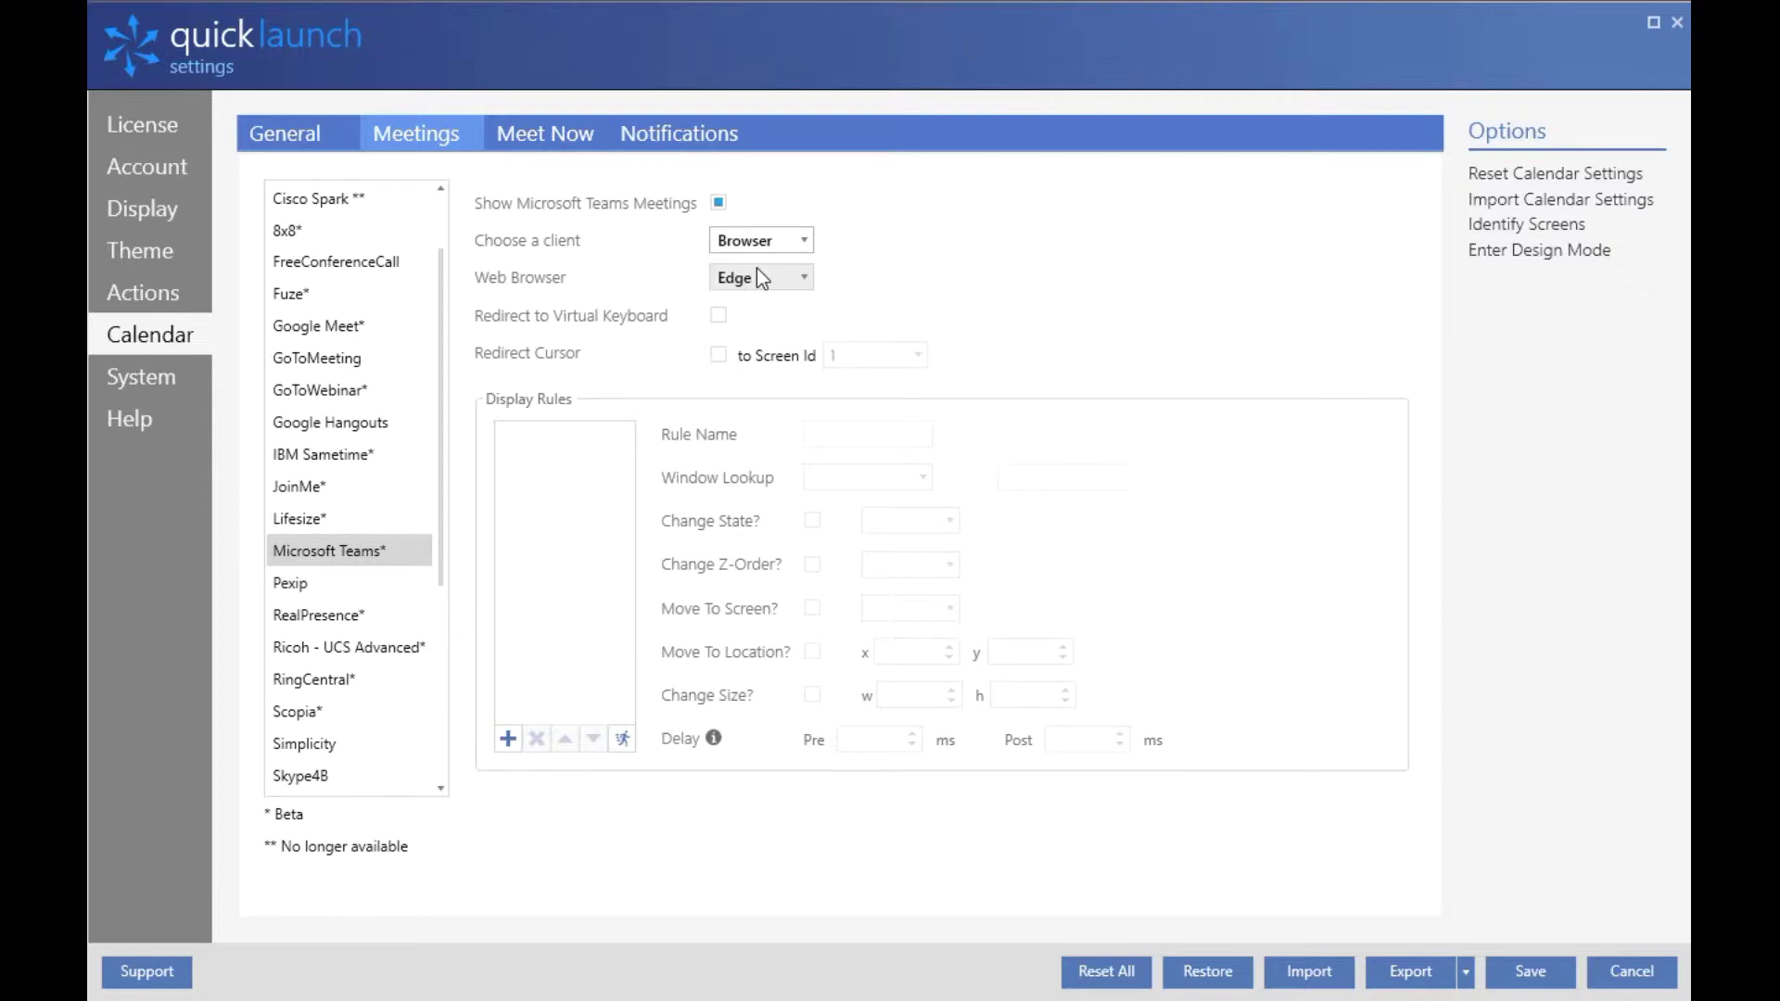
pyautogui.click(756, 275)
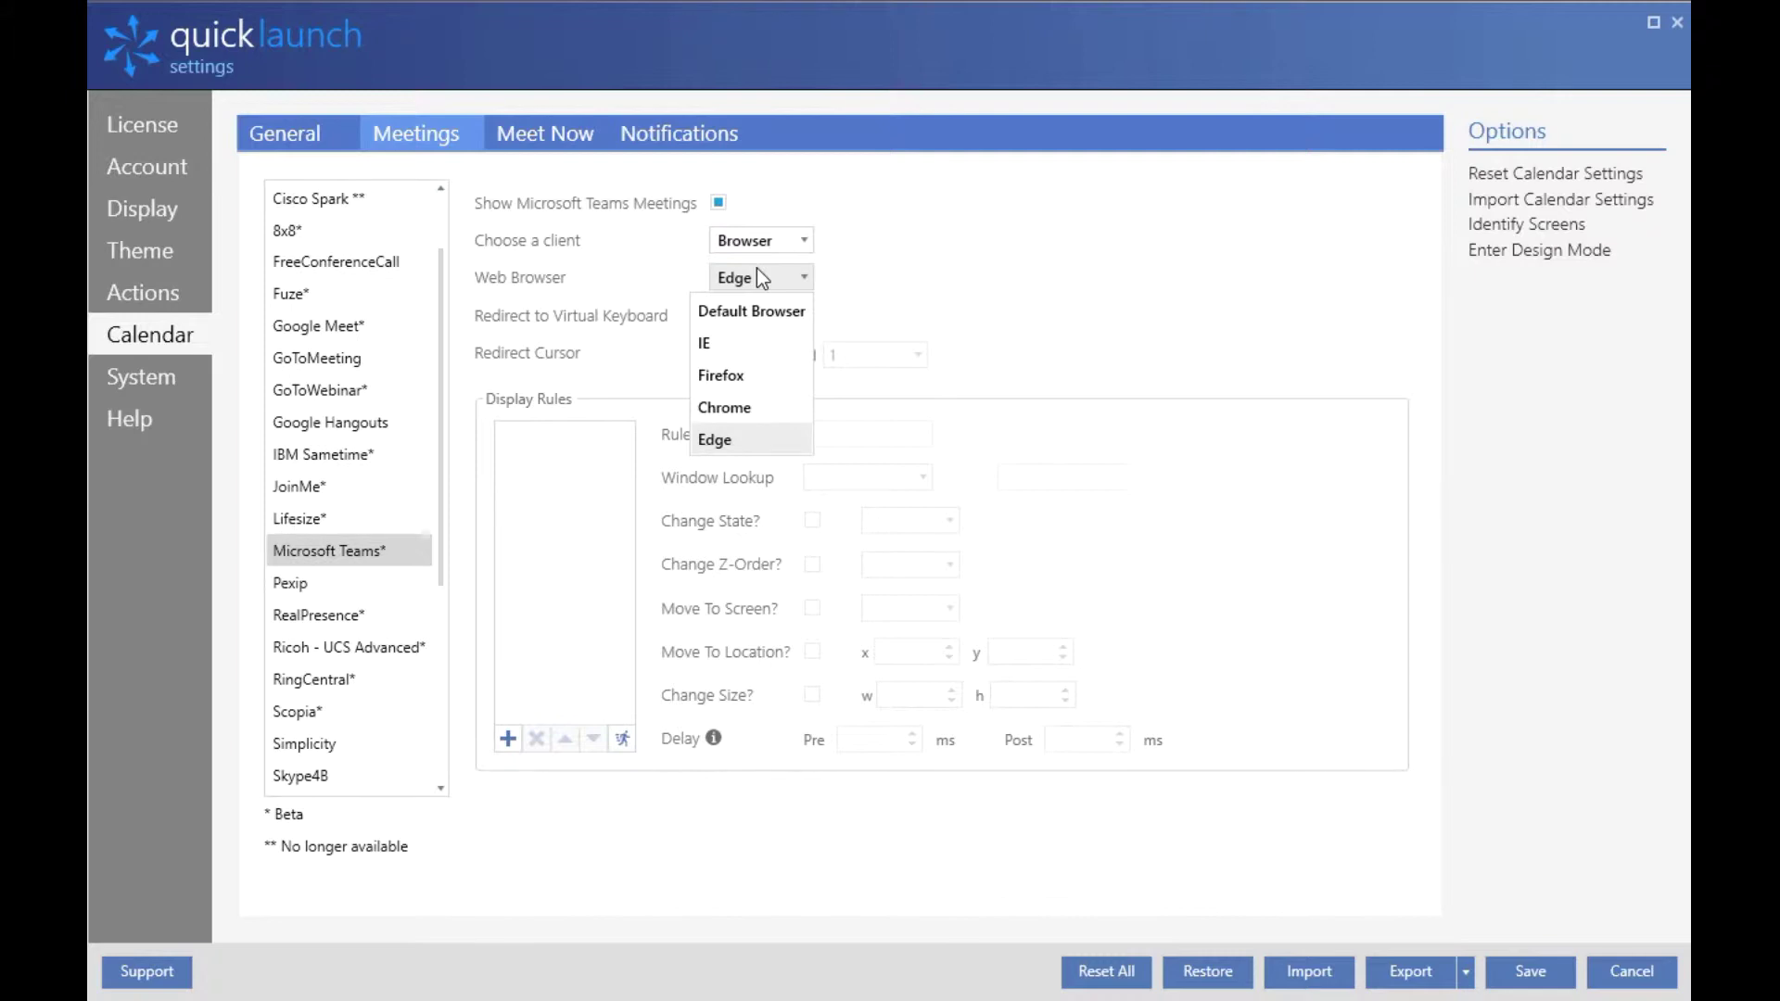
pyautogui.click(756, 241)
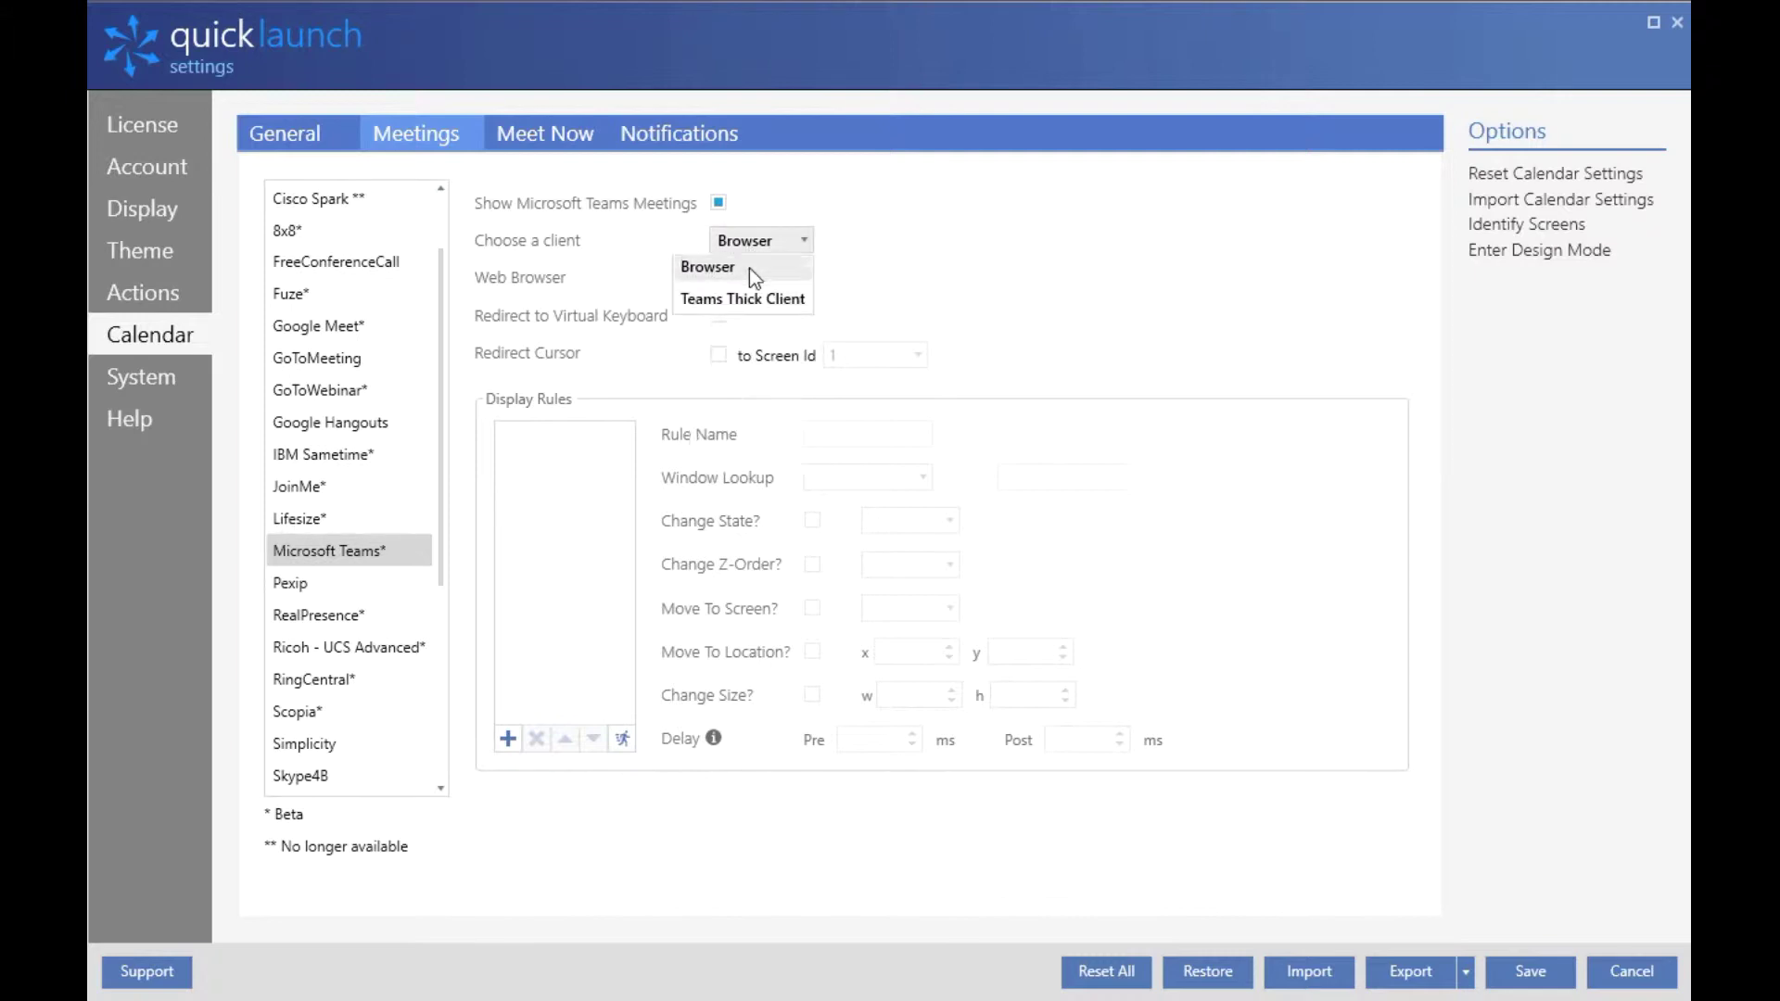
pyautogui.click(756, 298)
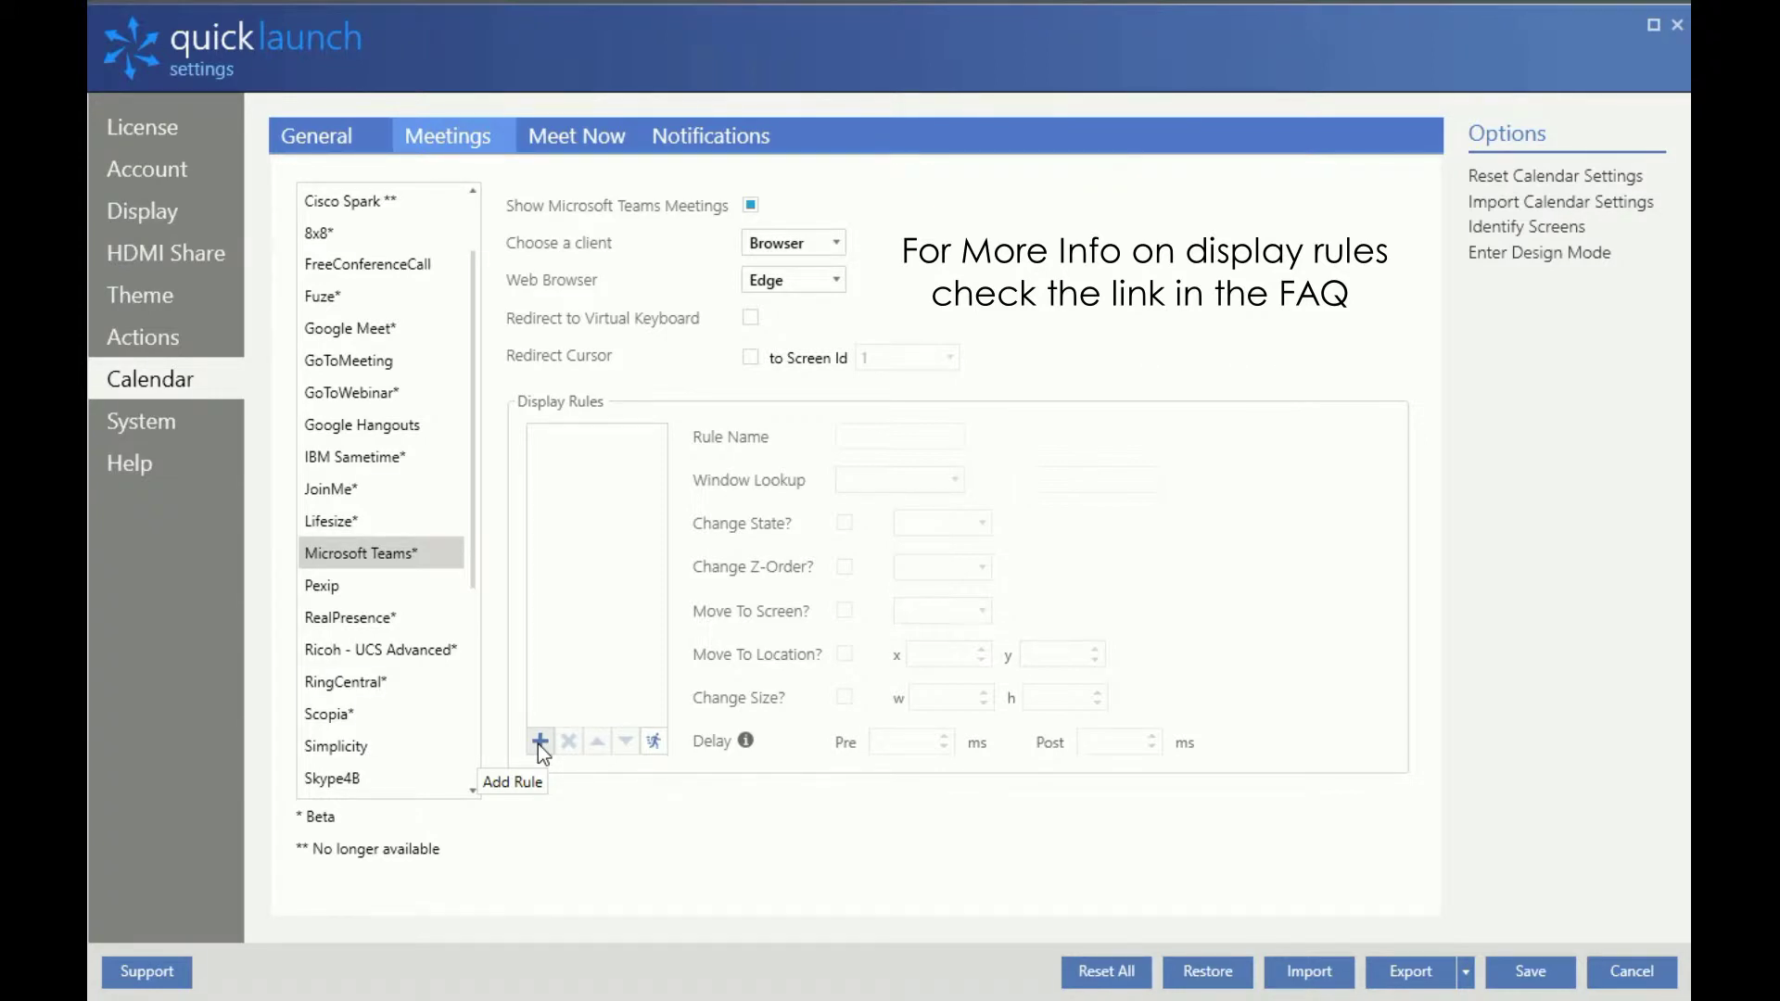
pyautogui.click(540, 743)
pyautogui.click(844, 523)
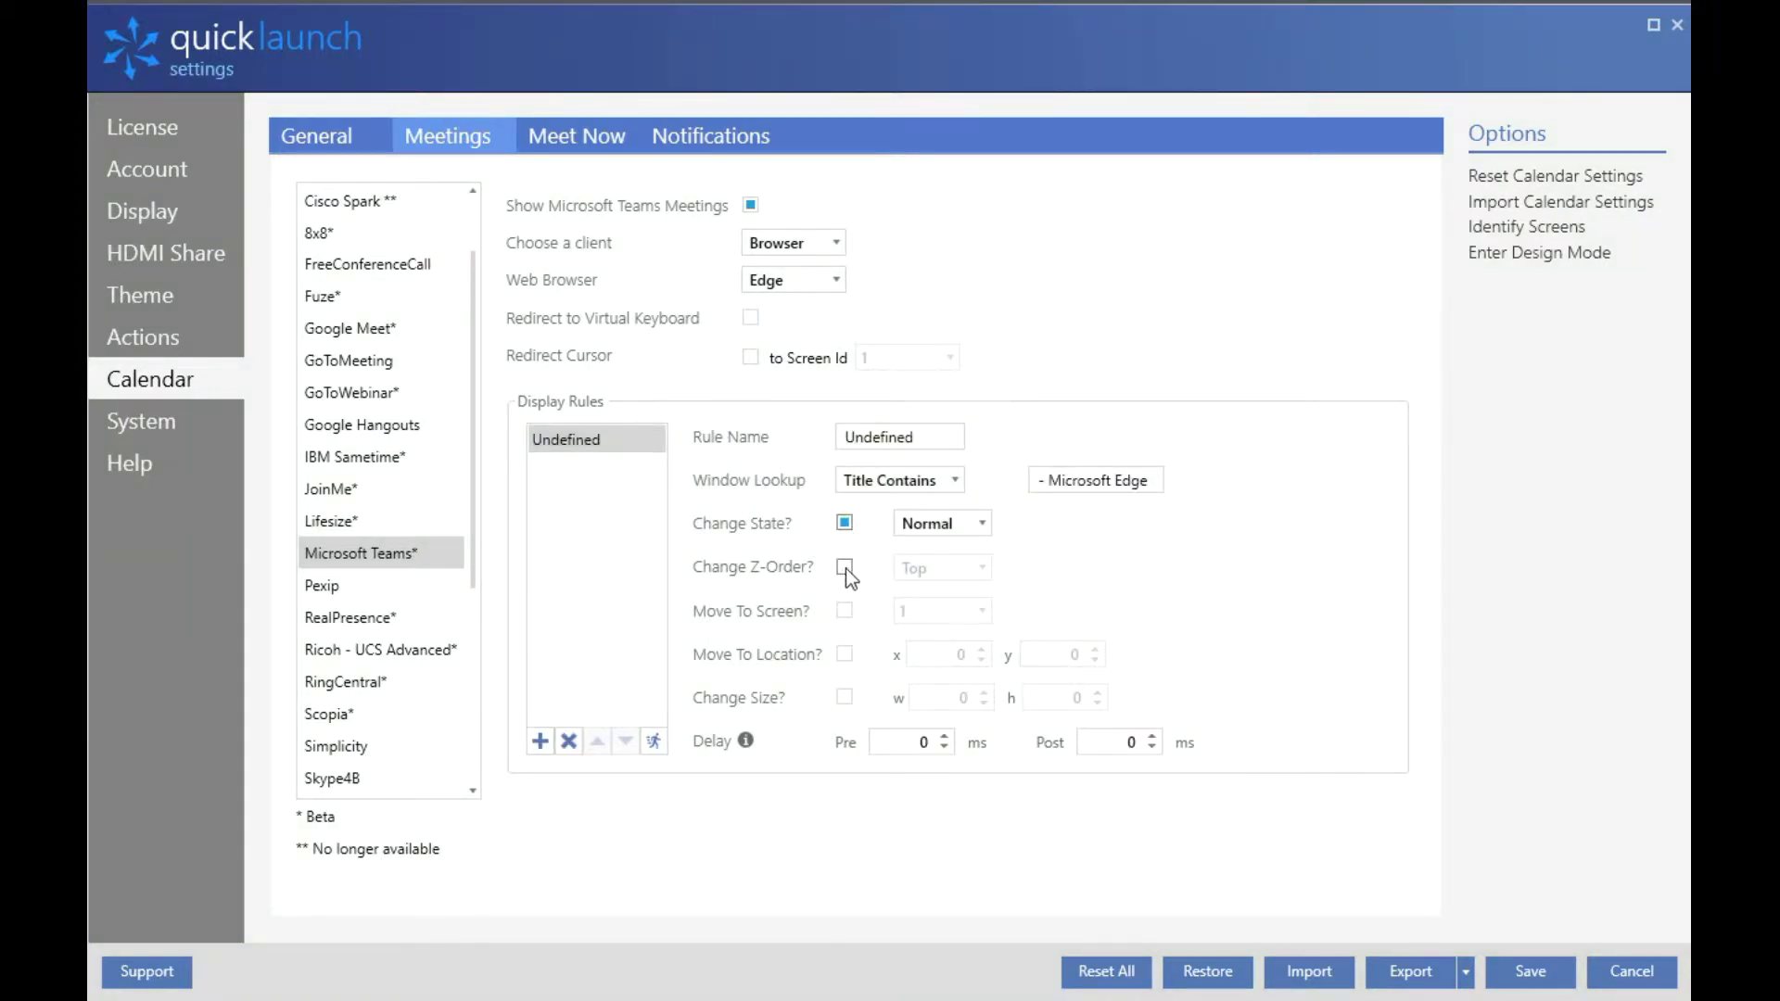
pyautogui.click(844, 568)
pyautogui.click(969, 524)
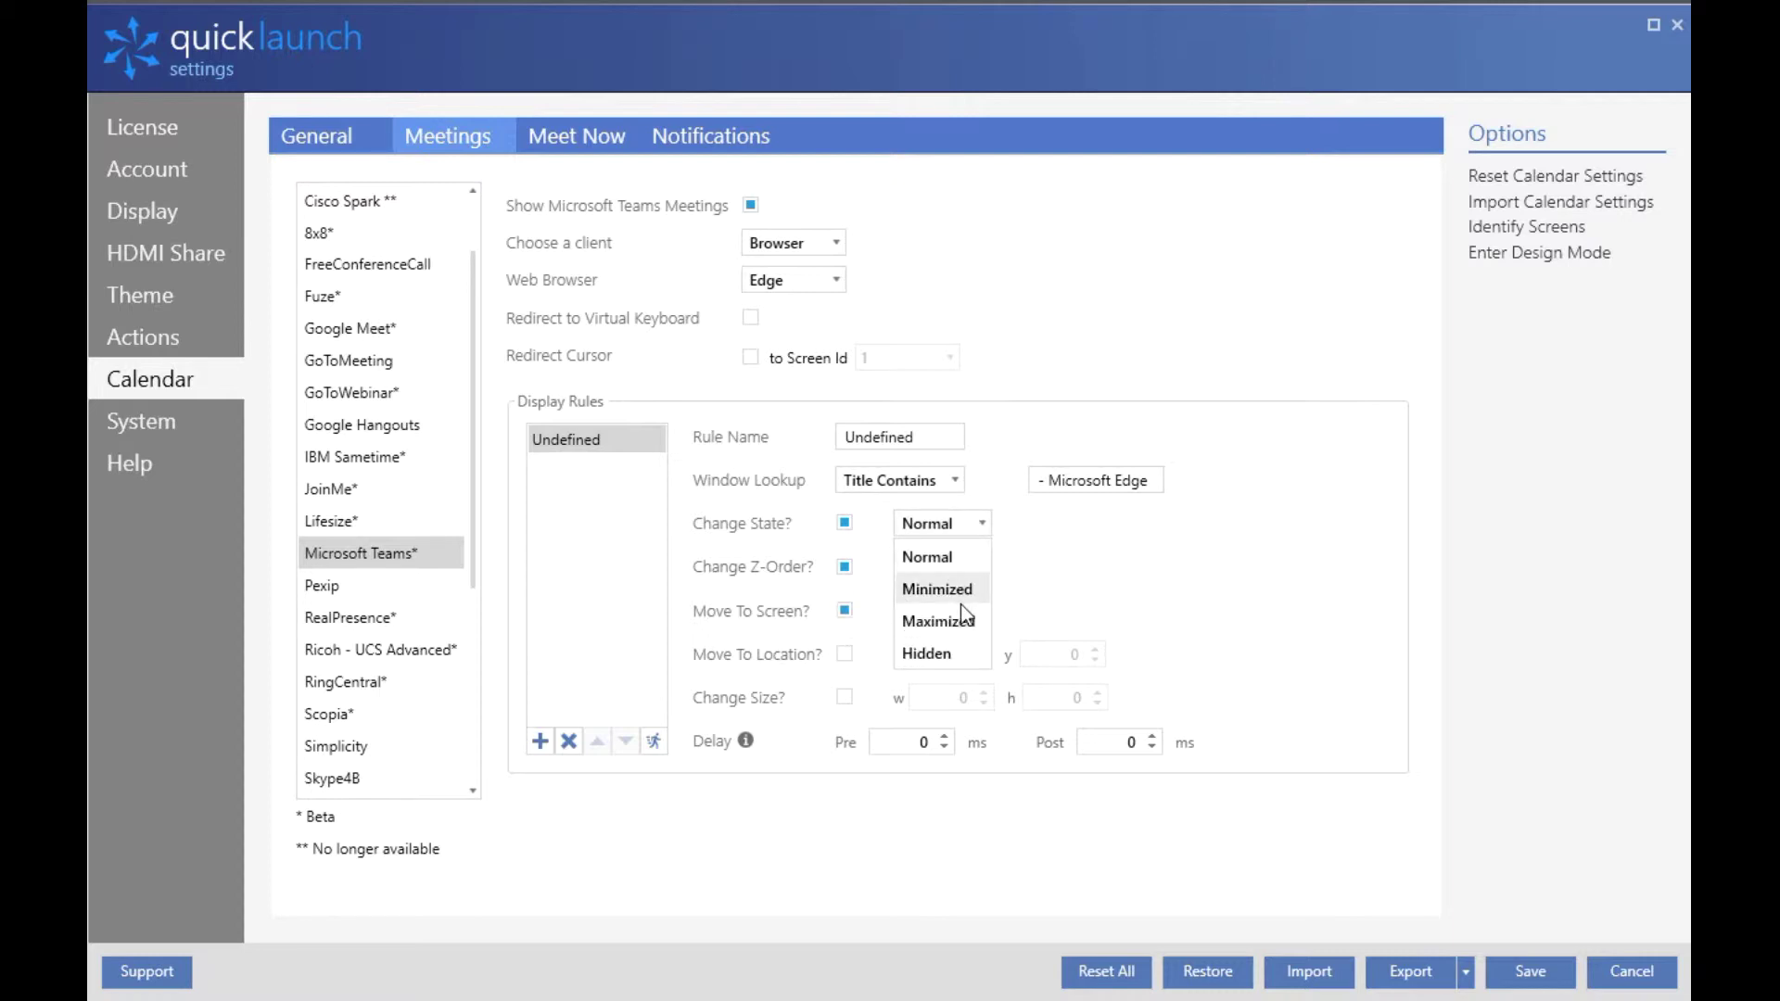
pyautogui.click(961, 625)
pyautogui.click(960, 576)
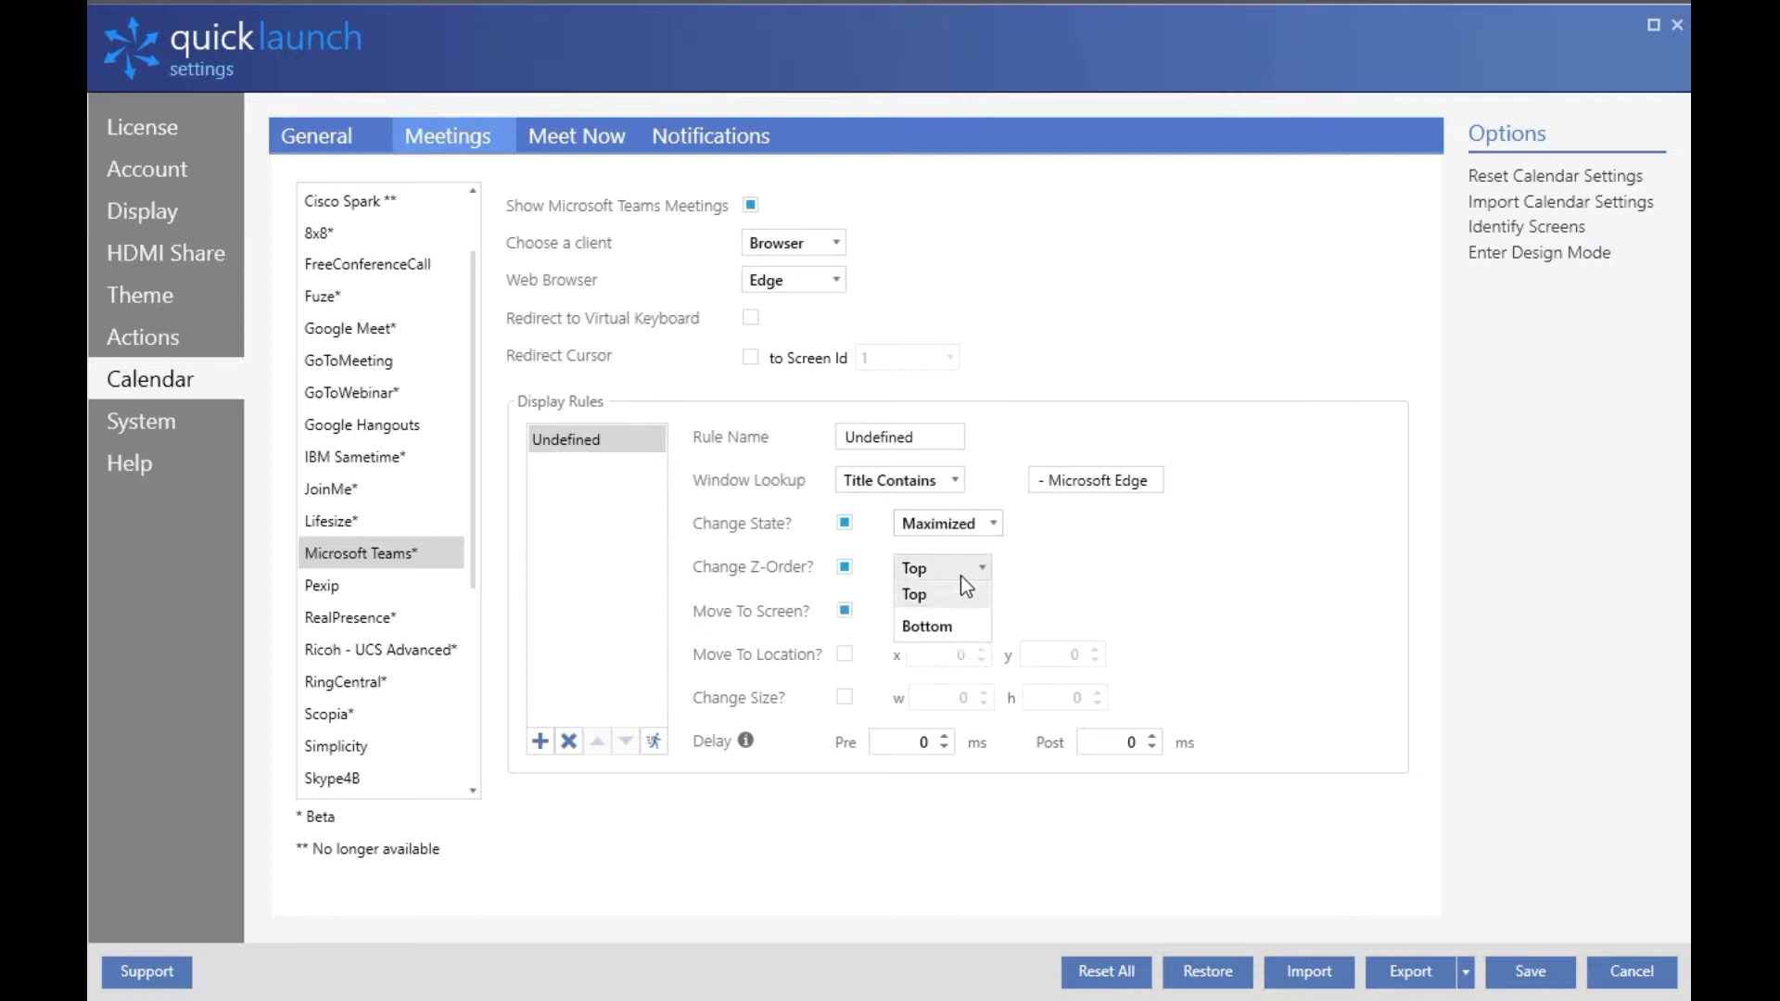
pyautogui.click(957, 636)
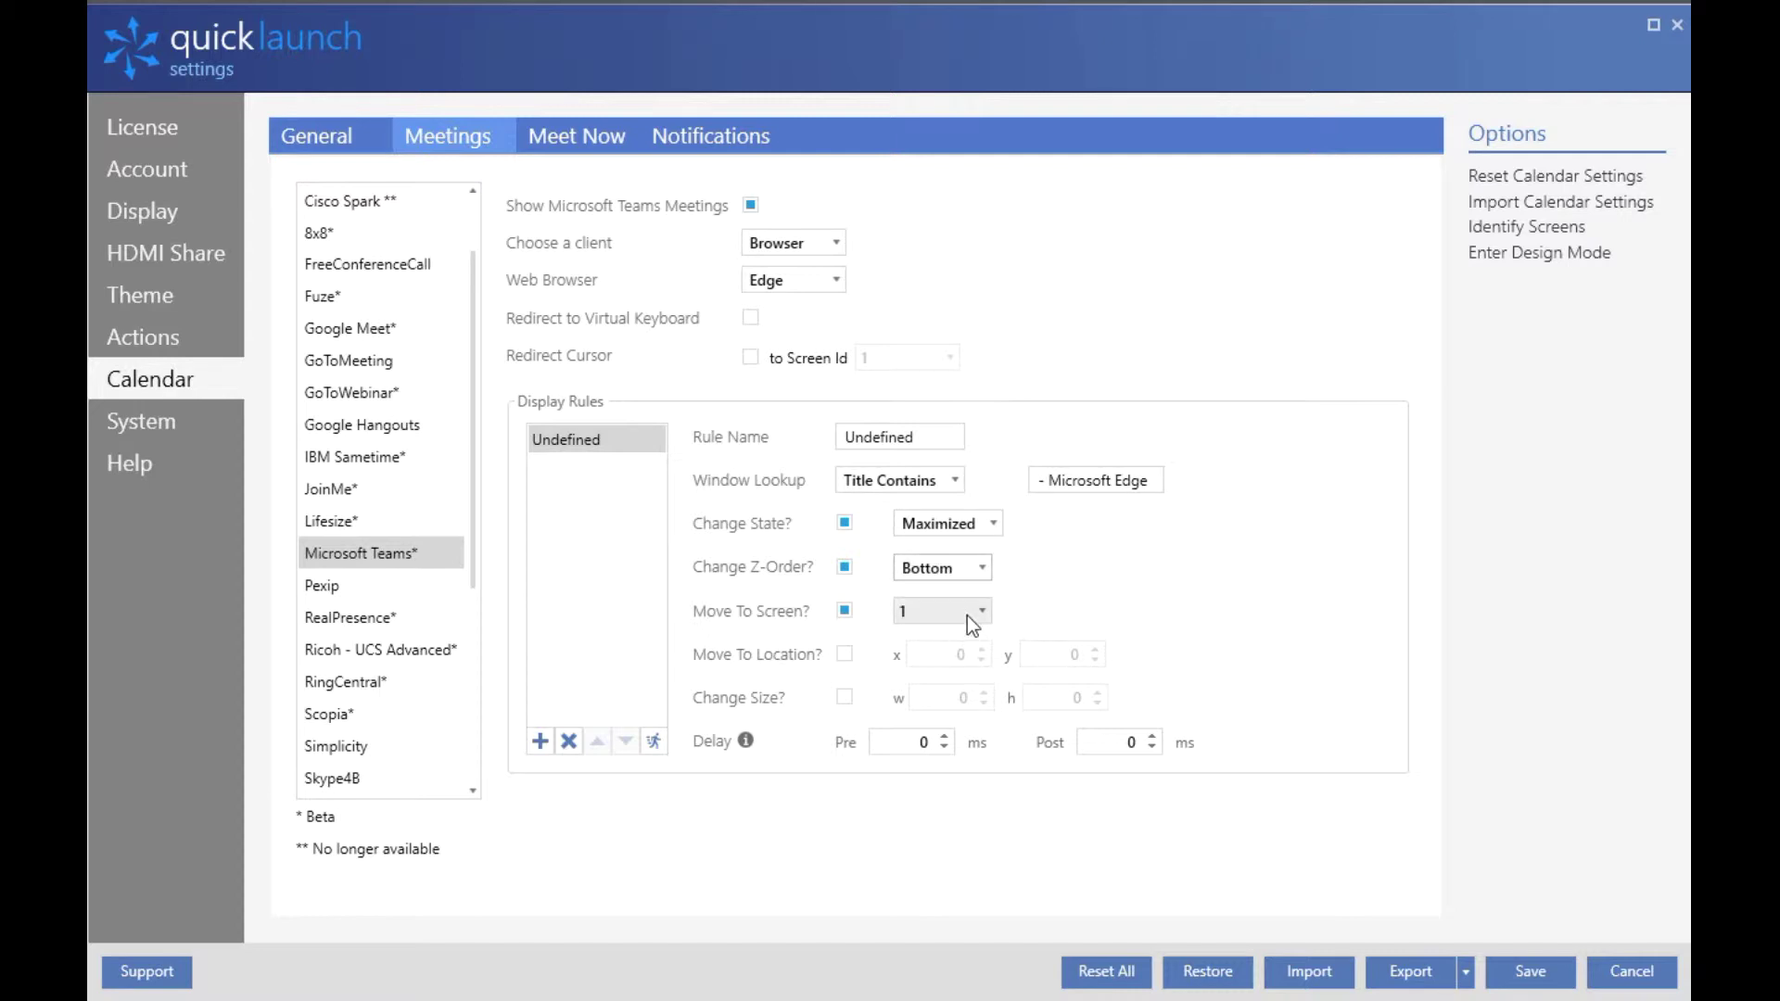
pyautogui.click(966, 615)
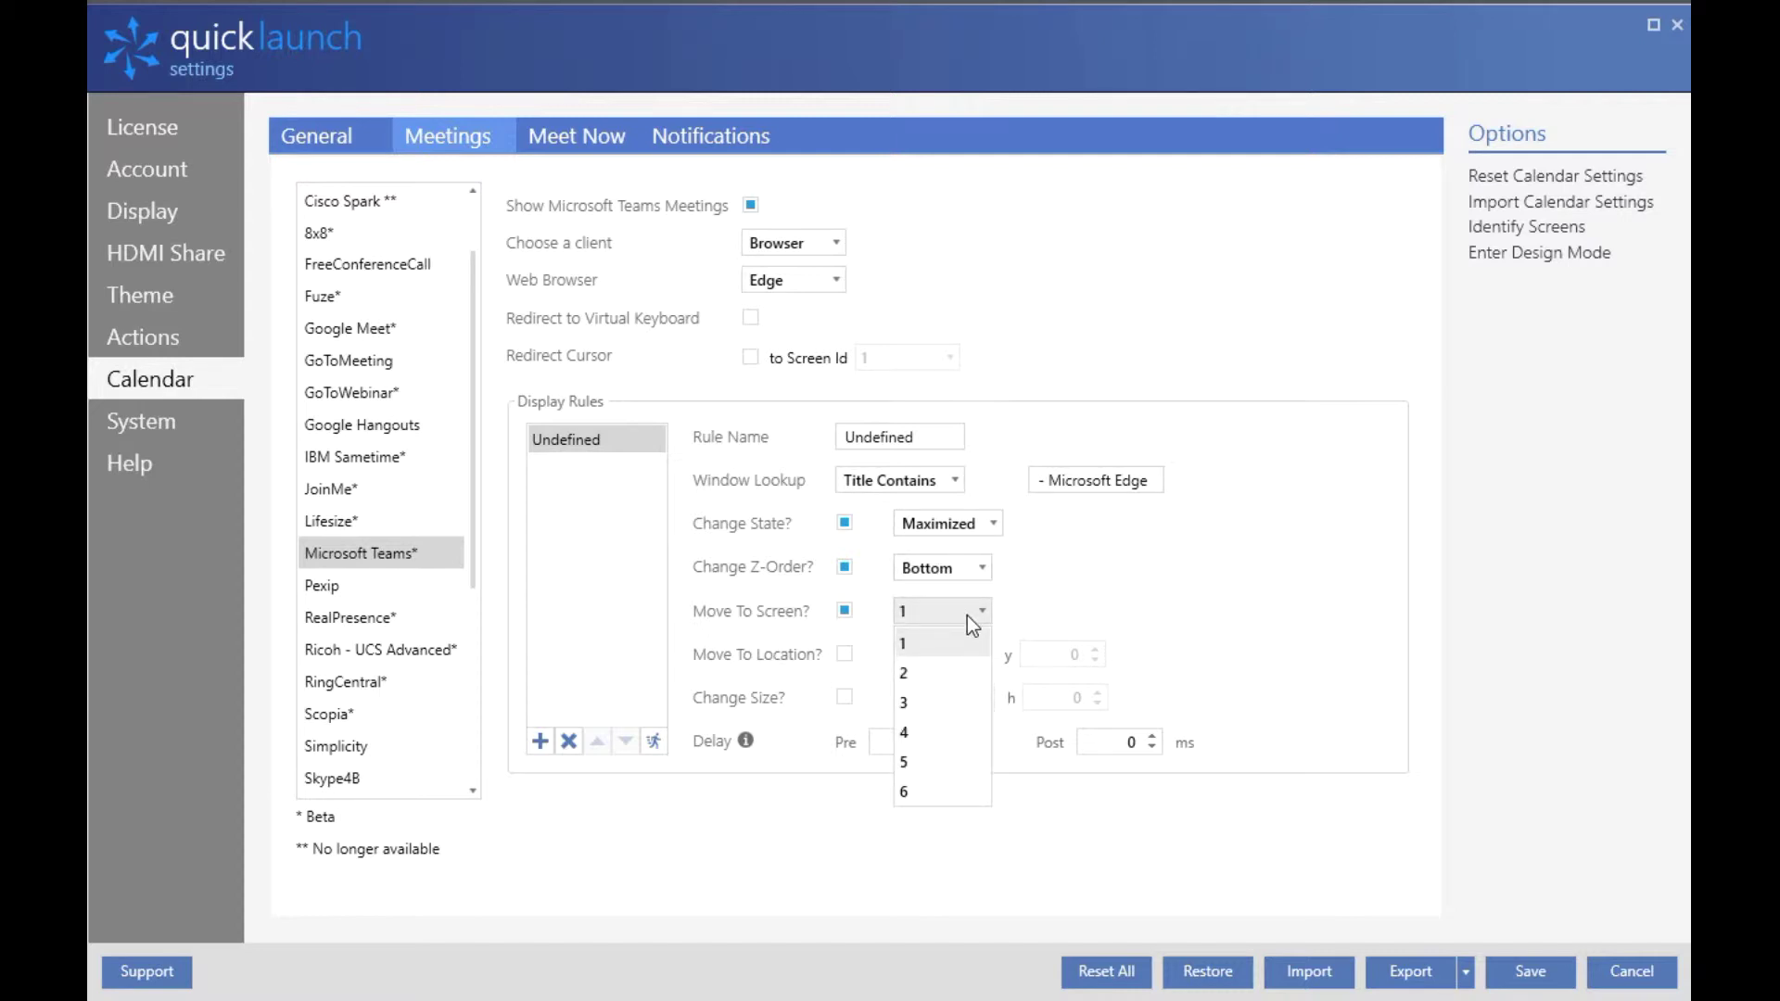
pyautogui.click(953, 670)
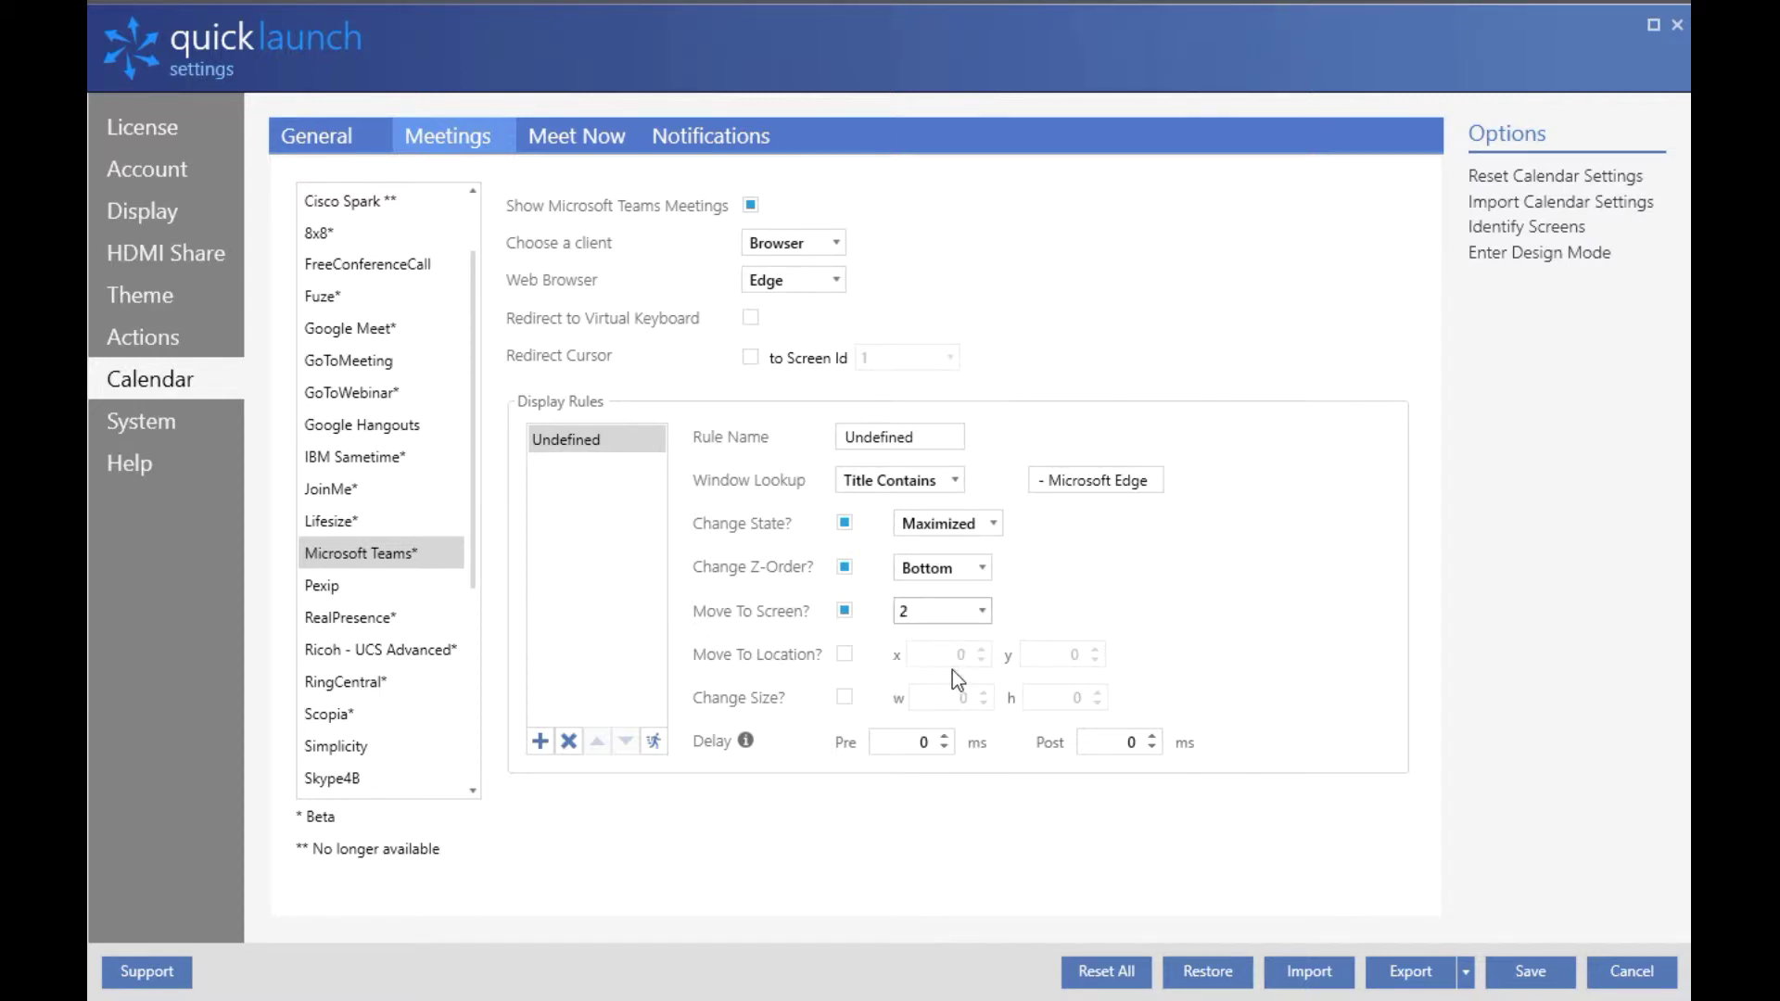
pyautogui.click(570, 748)
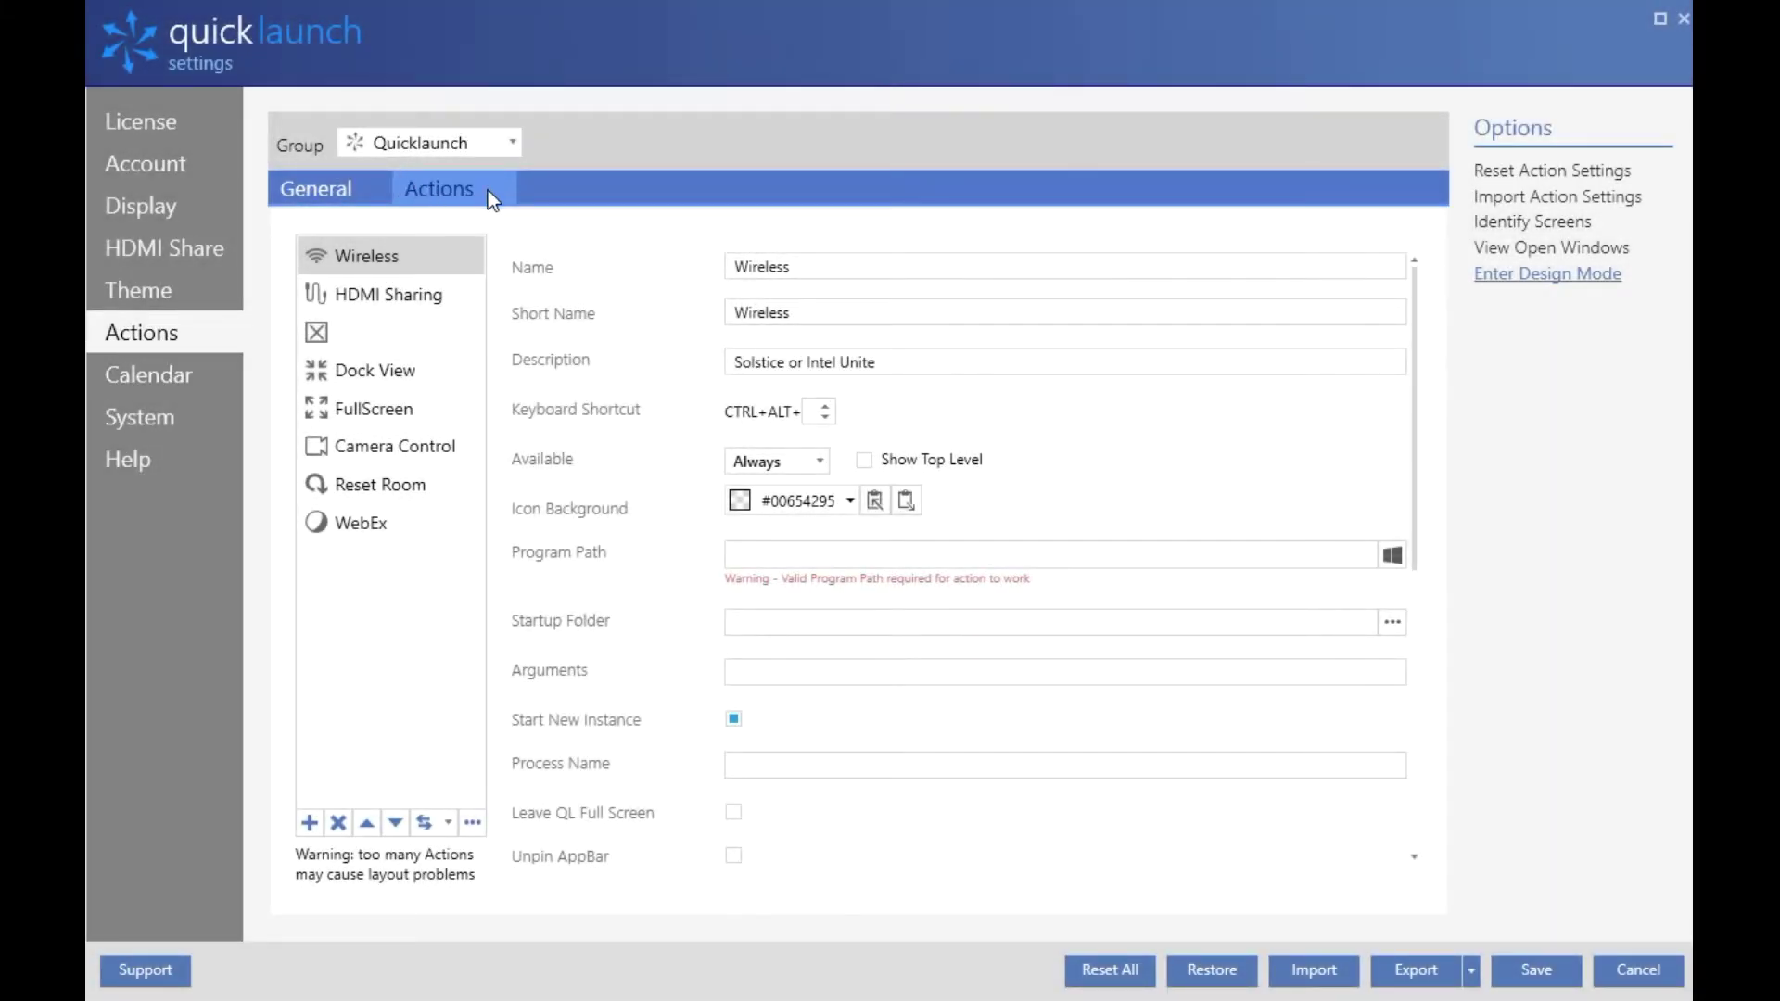
# Switch the Actions group to Launcher and bring up the Select Action dialog
pyautogui.click(411, 144)
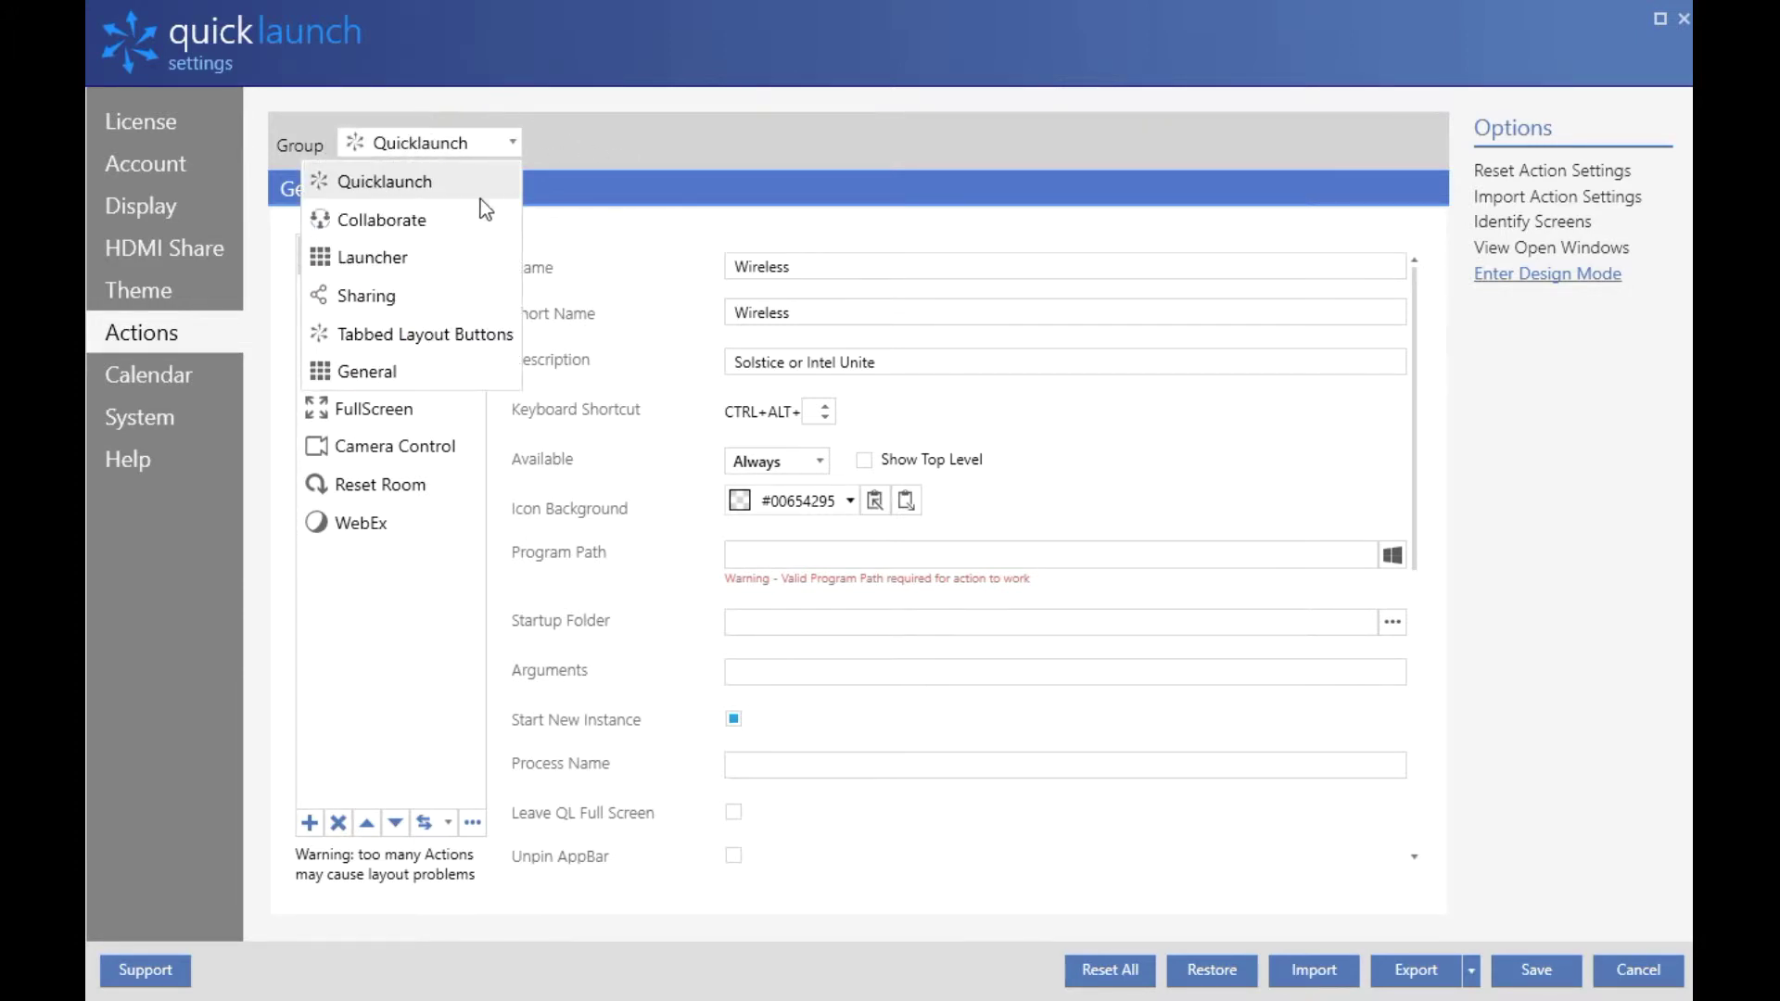
pyautogui.click(410, 260)
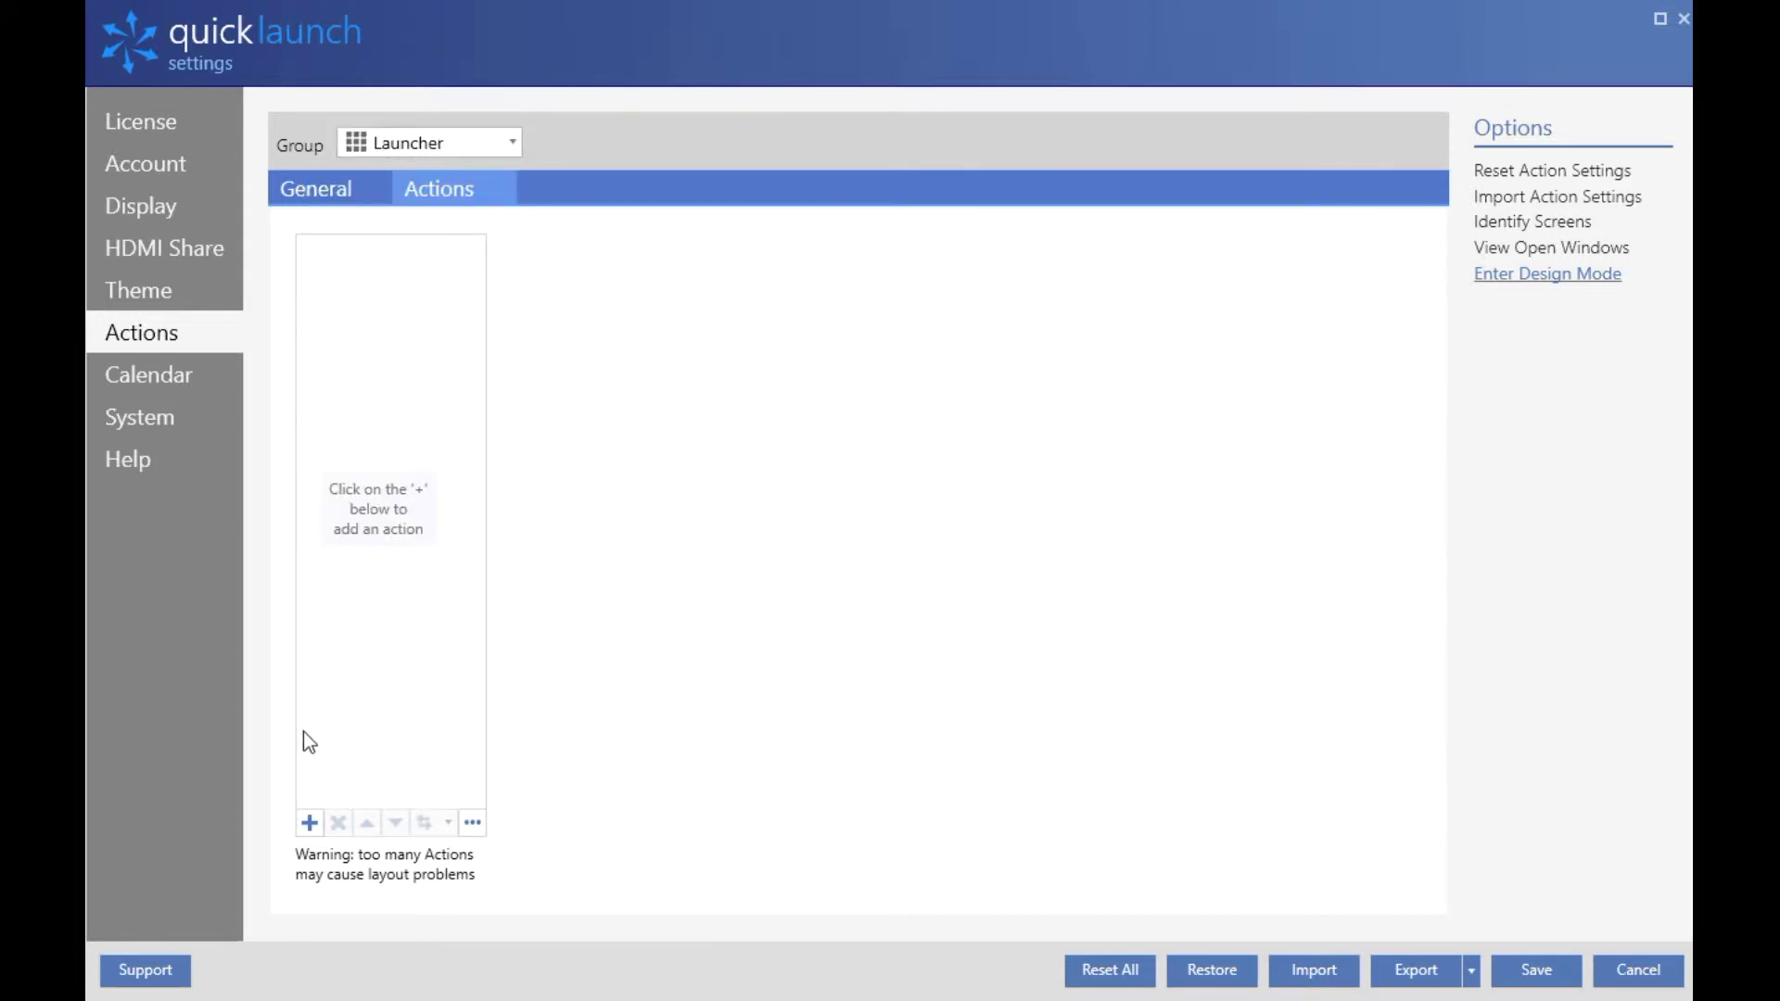
pyautogui.click(302, 820)
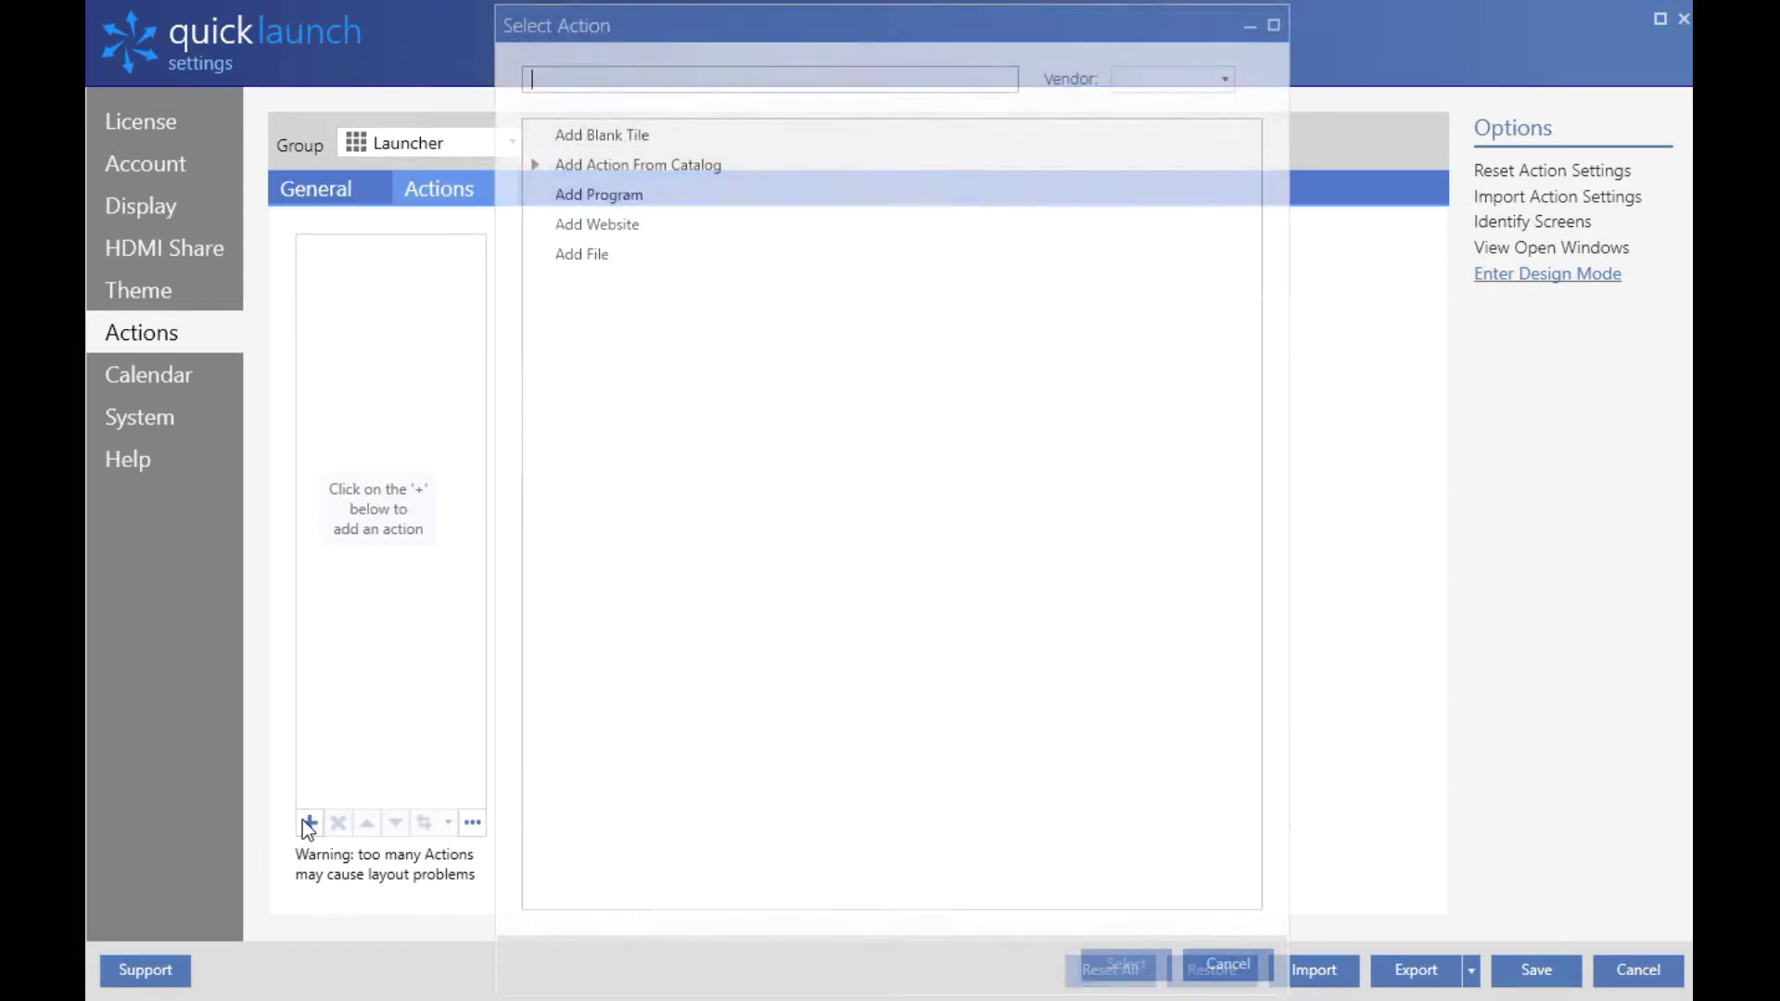
# Search the action catalog for 'MS' and add the Microsoft Teams action, short name Teams
pyautogui.click(535, 165)
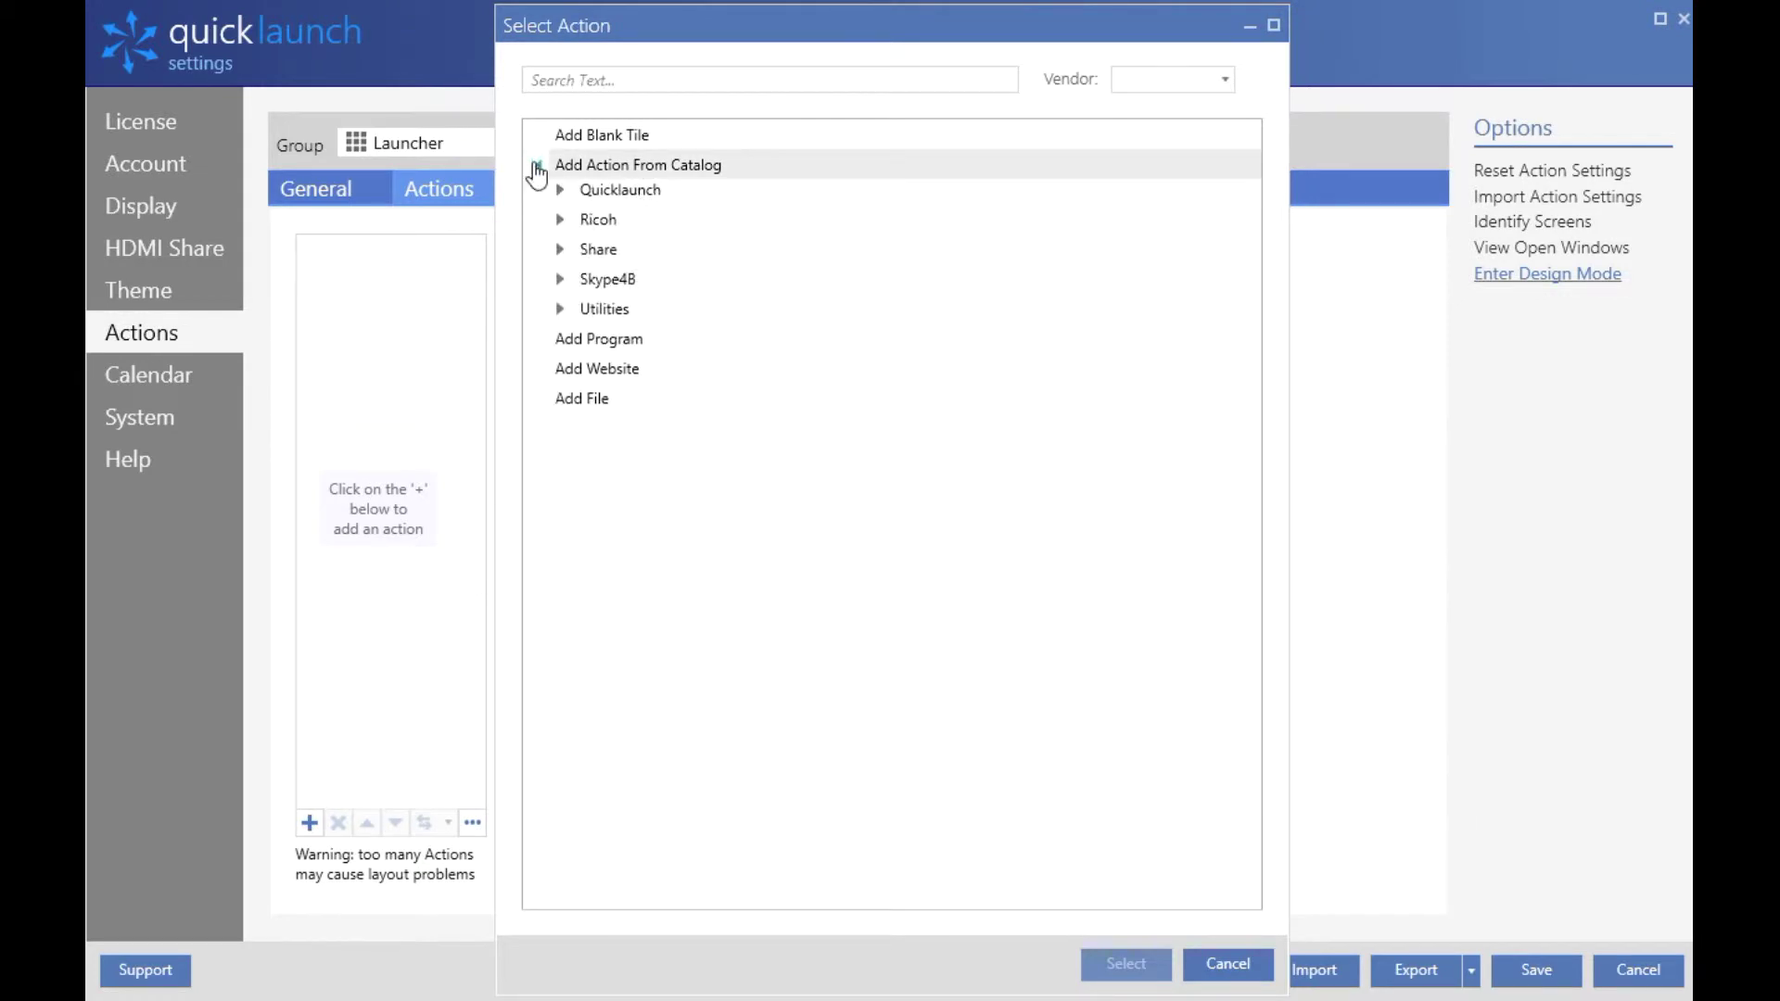
pyautogui.click(741, 79)
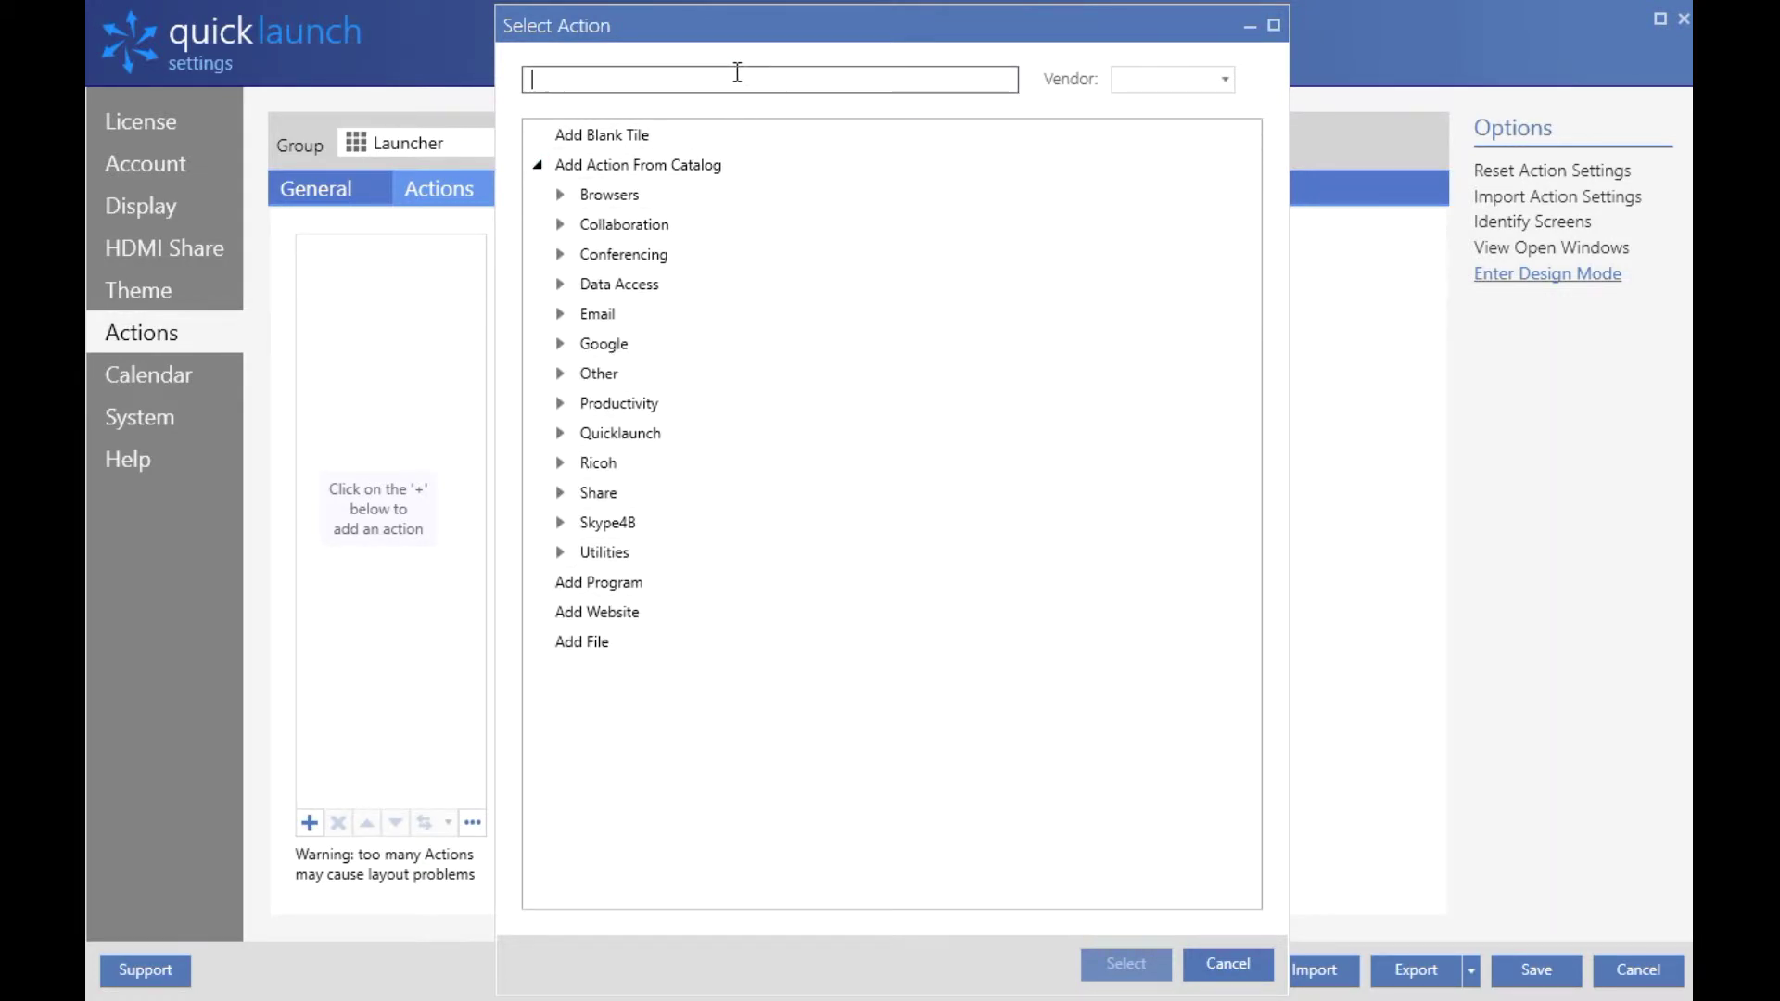
pyautogui.write('MS')
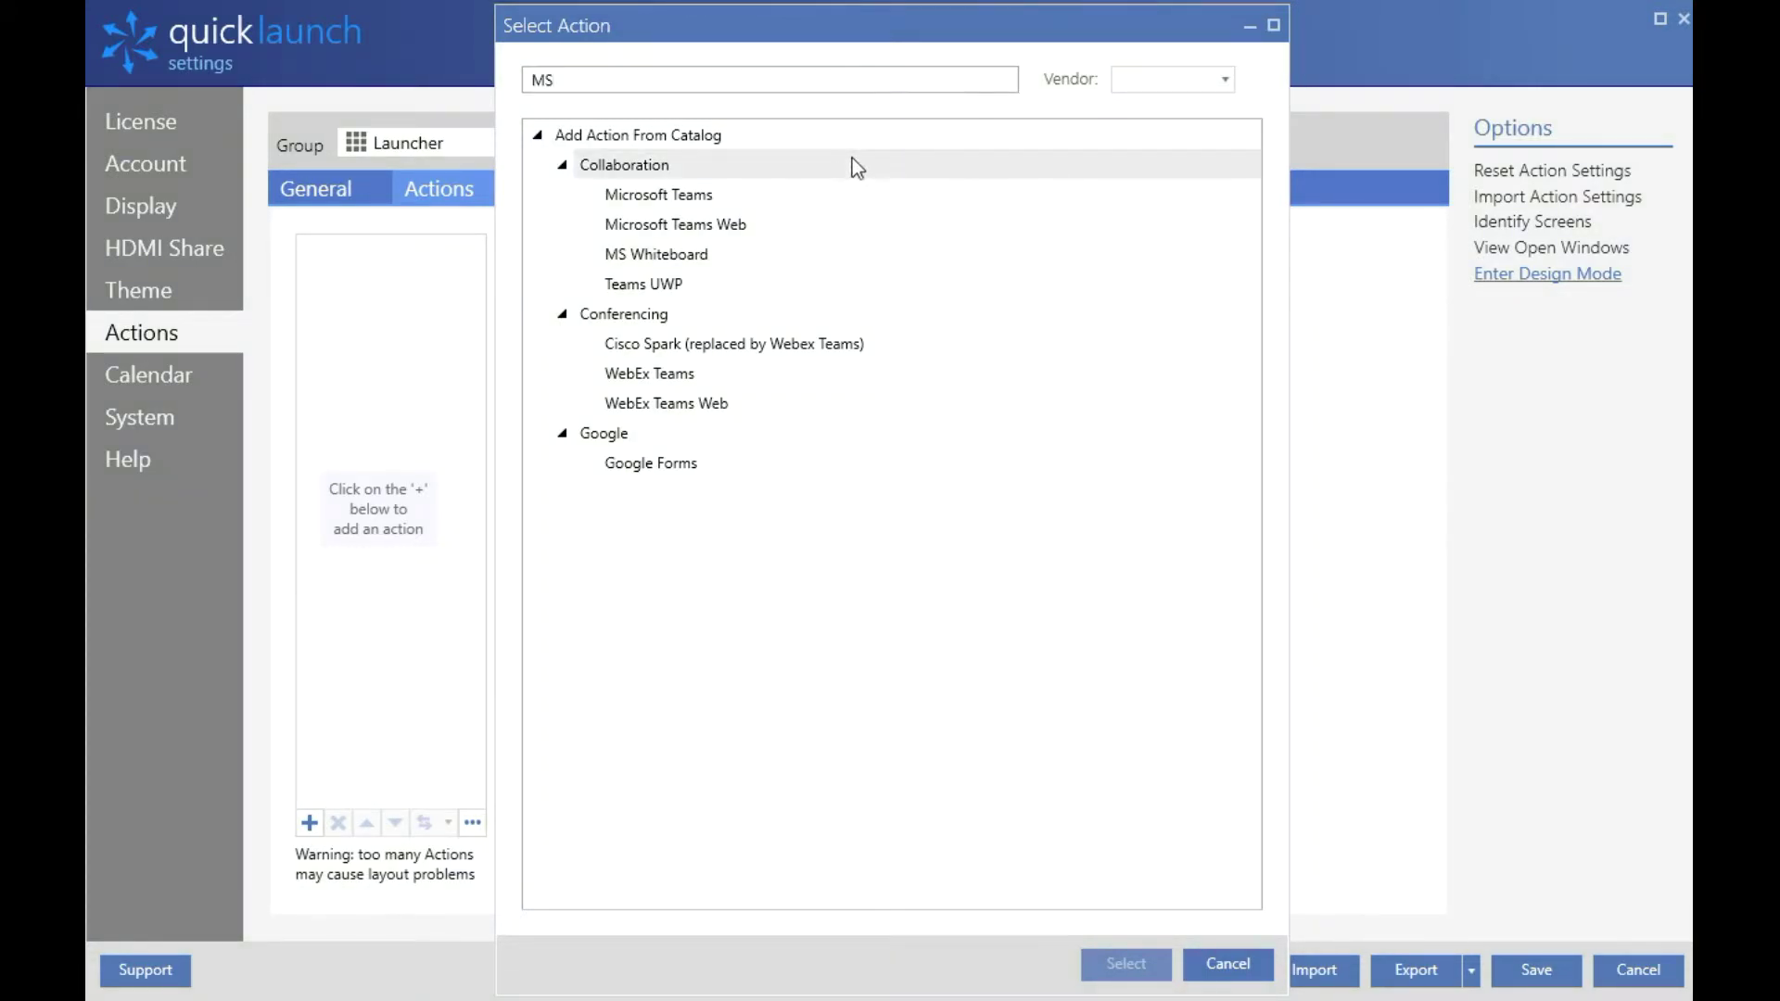
pyautogui.click(836, 195)
pyautogui.click(1126, 963)
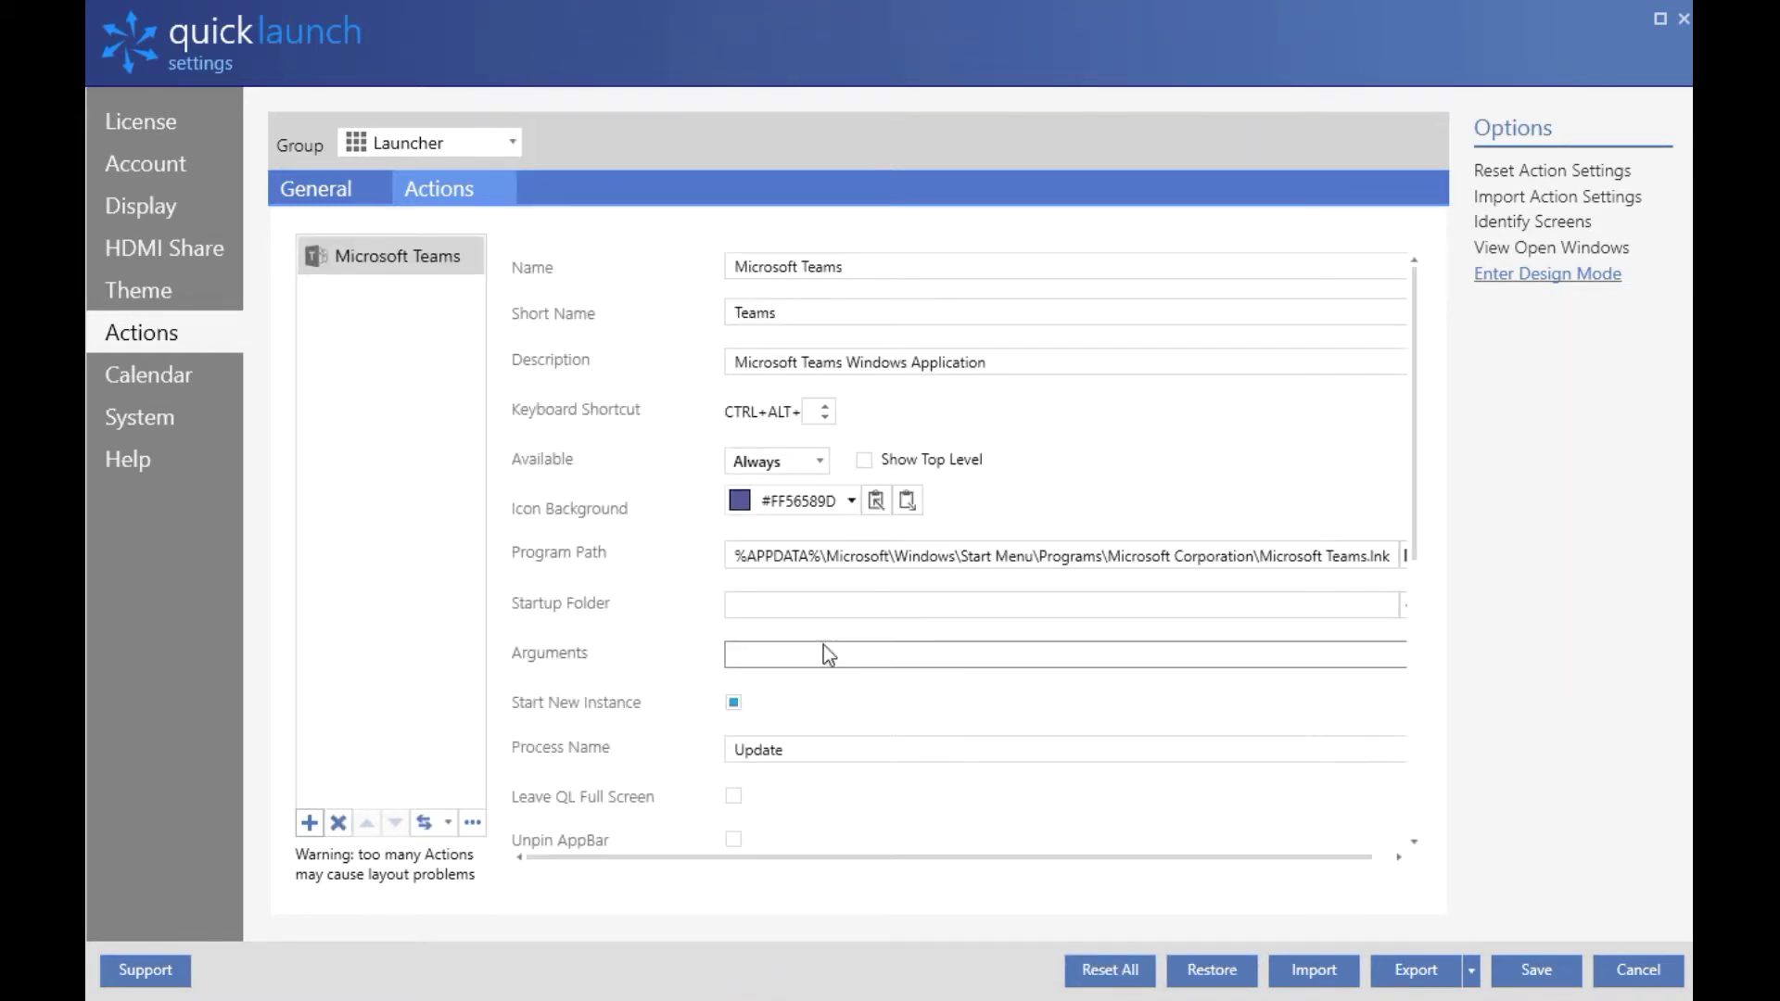
pyautogui.scroll(-6, 830, 636)
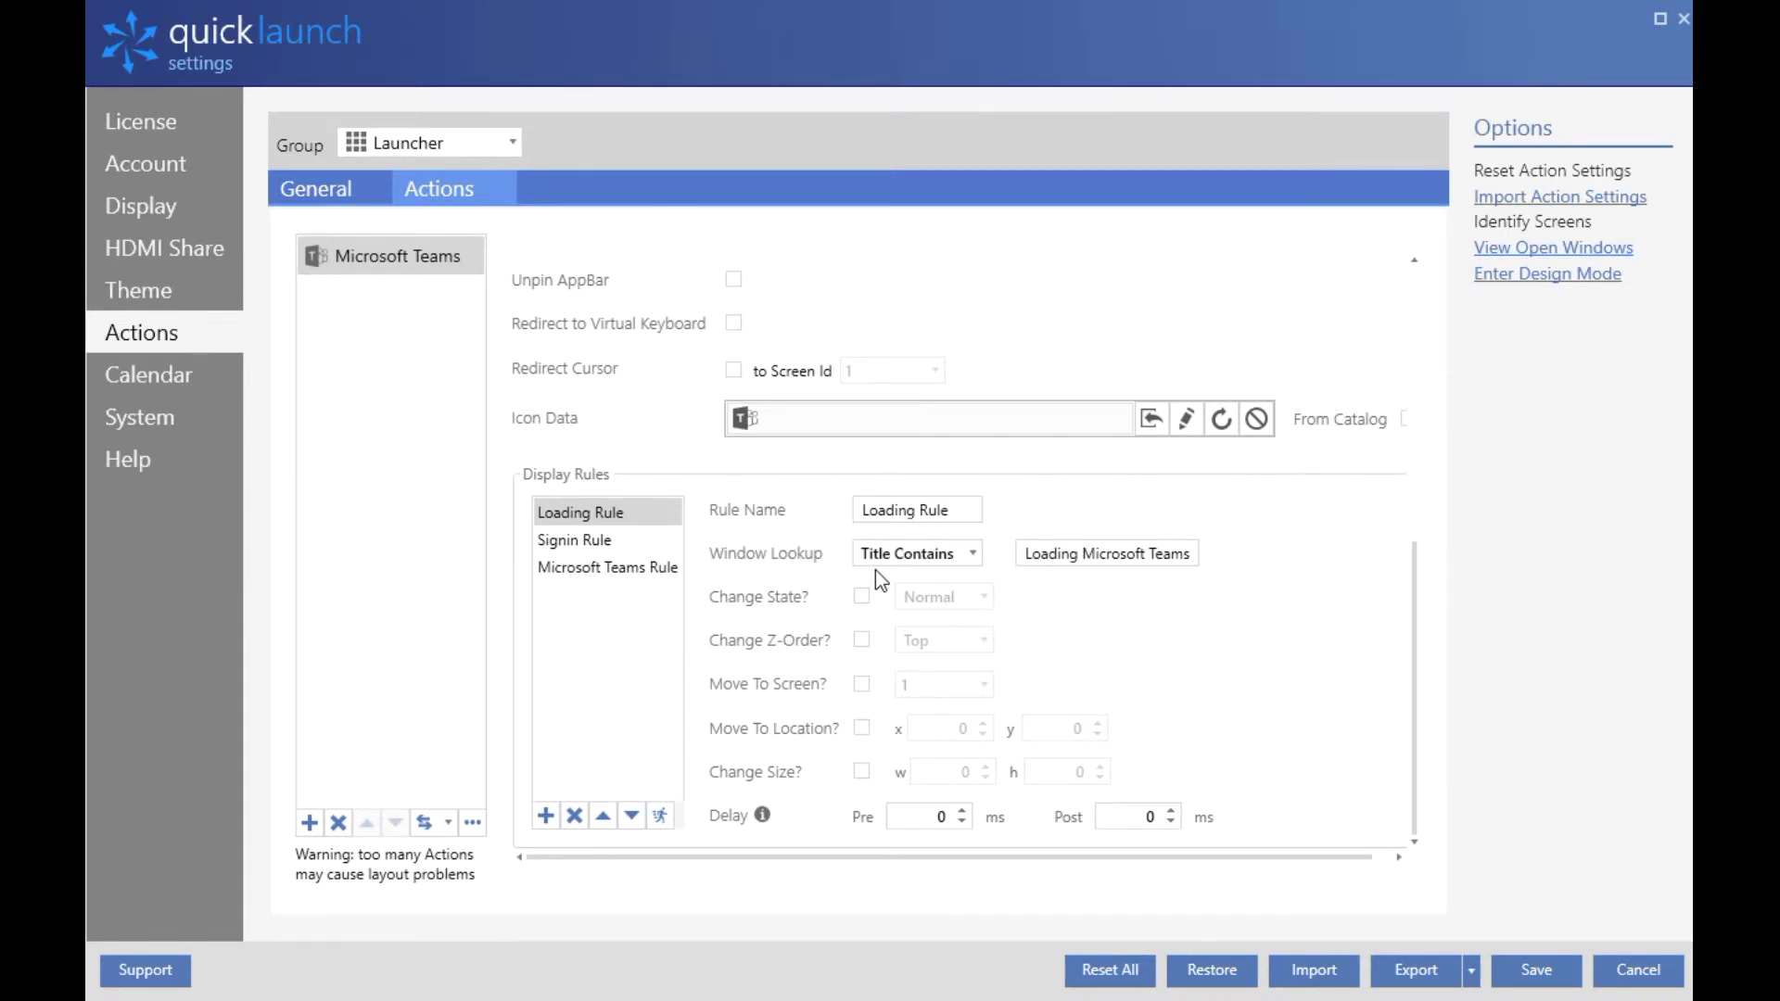
# Add a new program action to the Launcher group
pyautogui.click(310, 822)
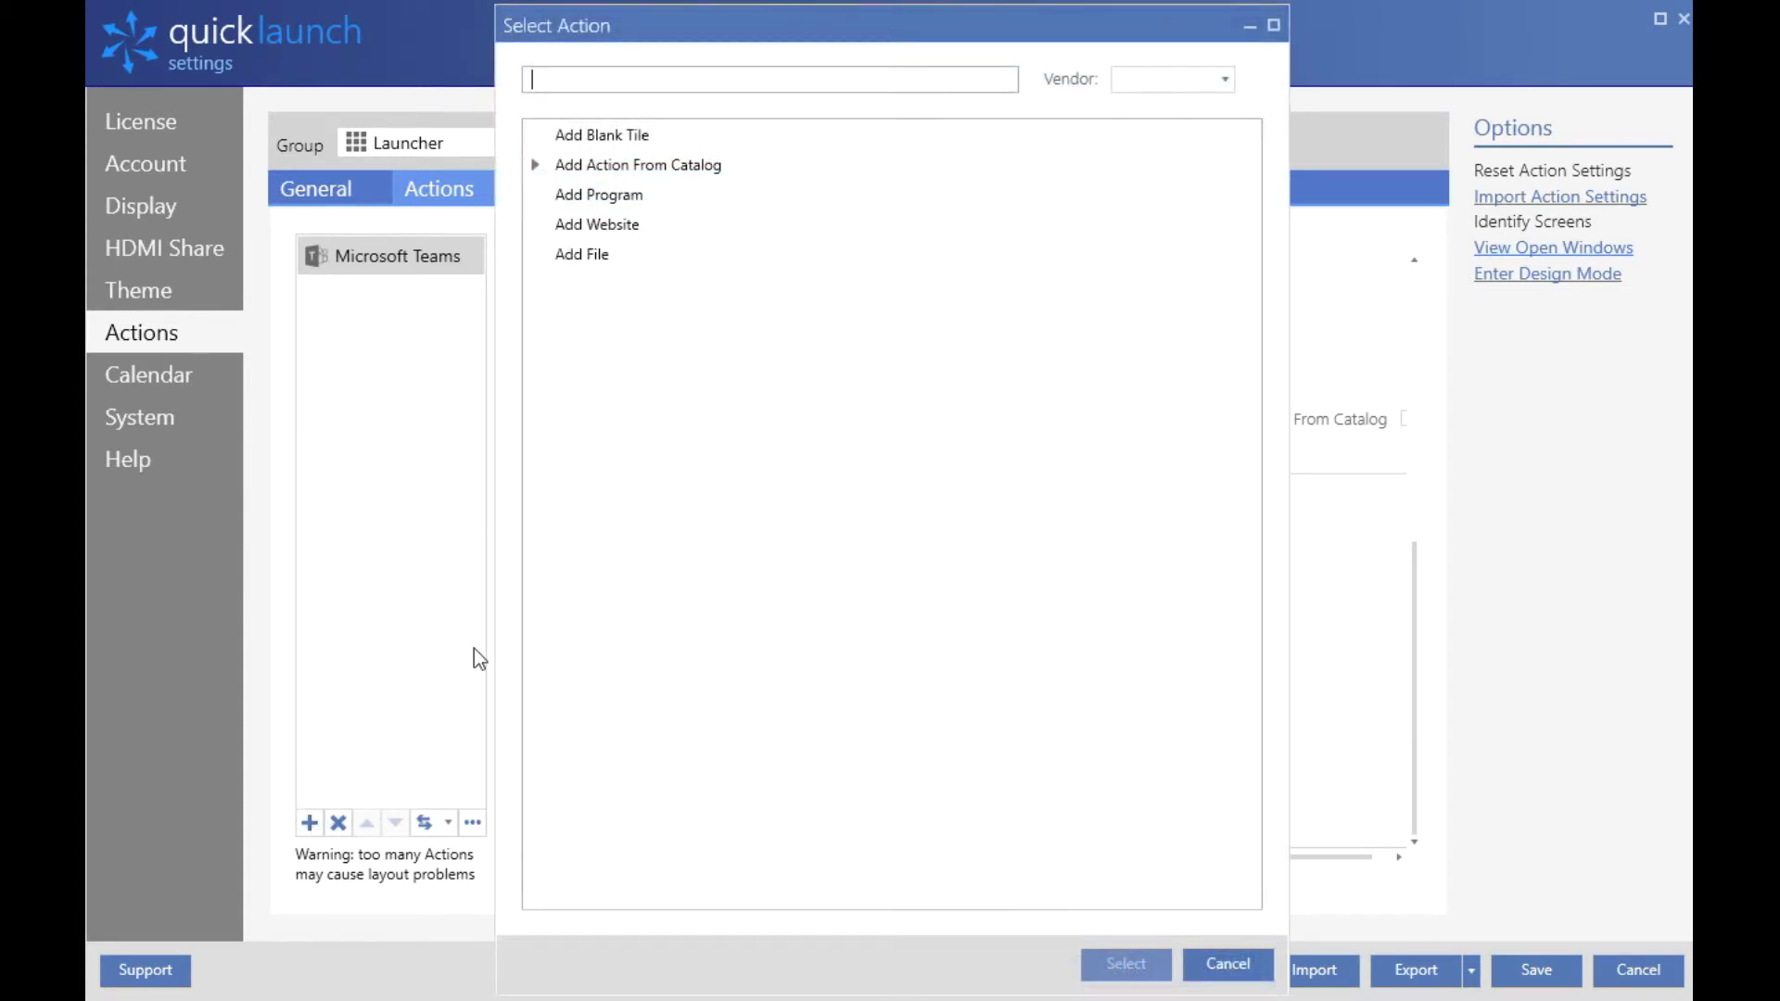
pyautogui.click(616, 206)
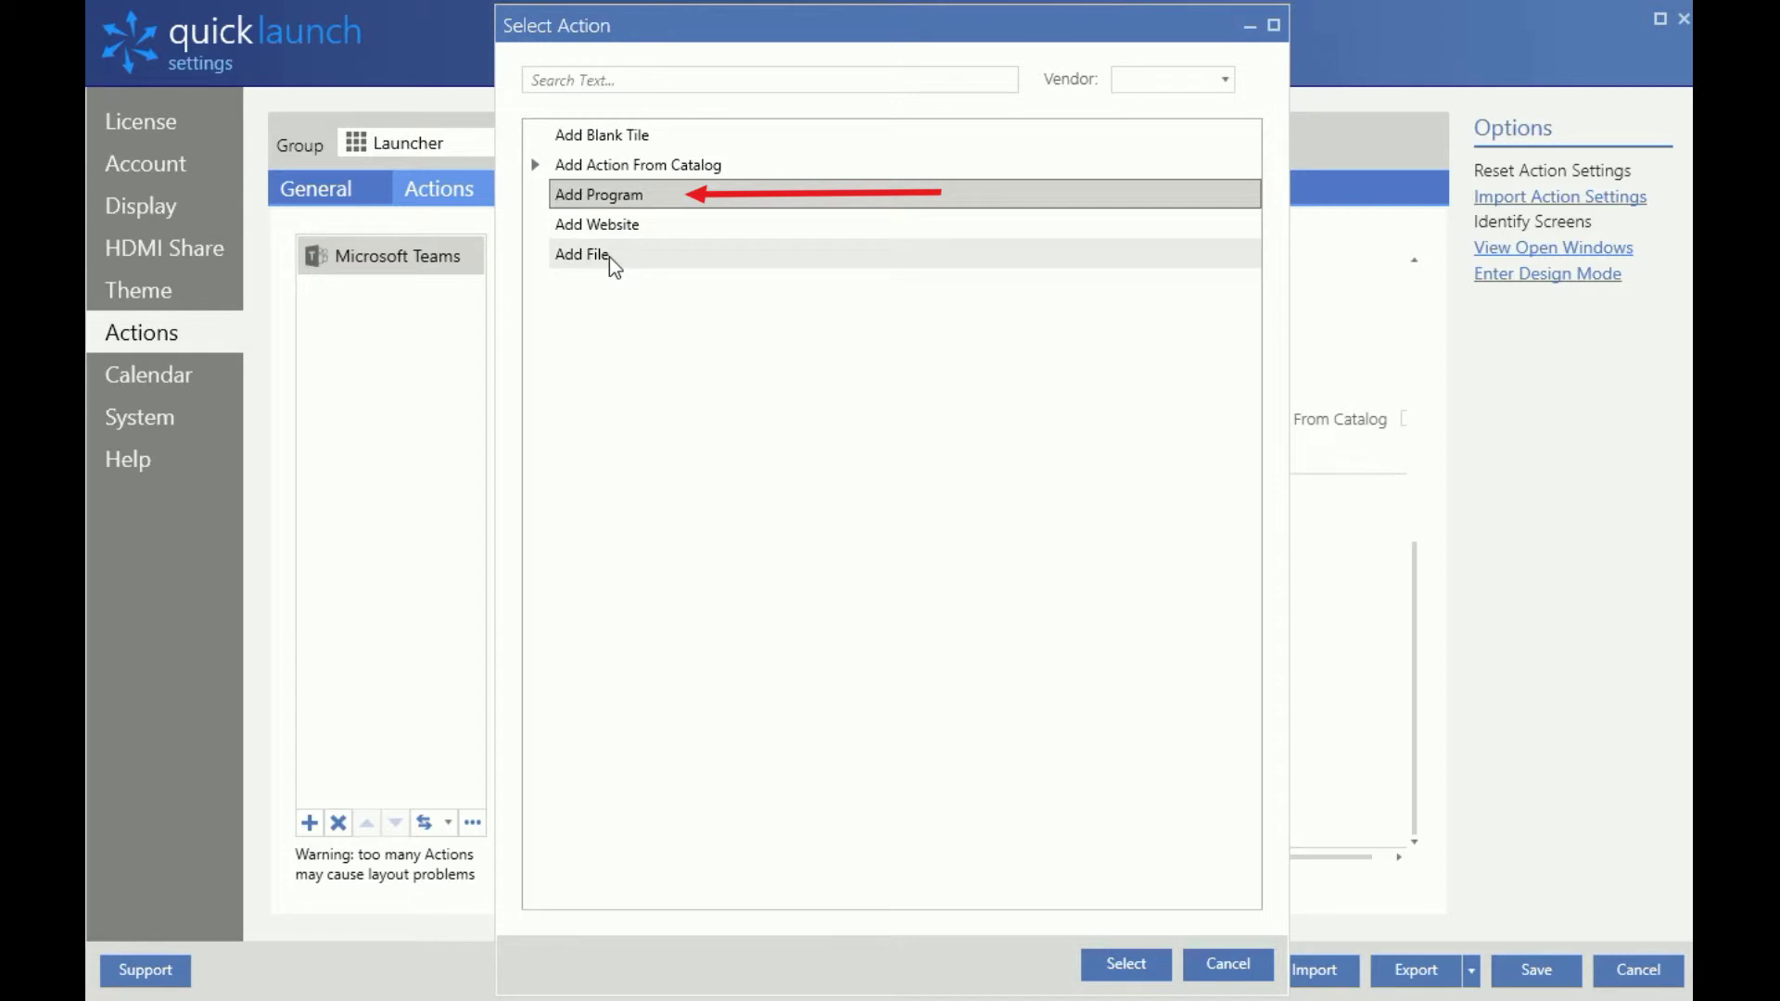
pyautogui.click(1123, 972)
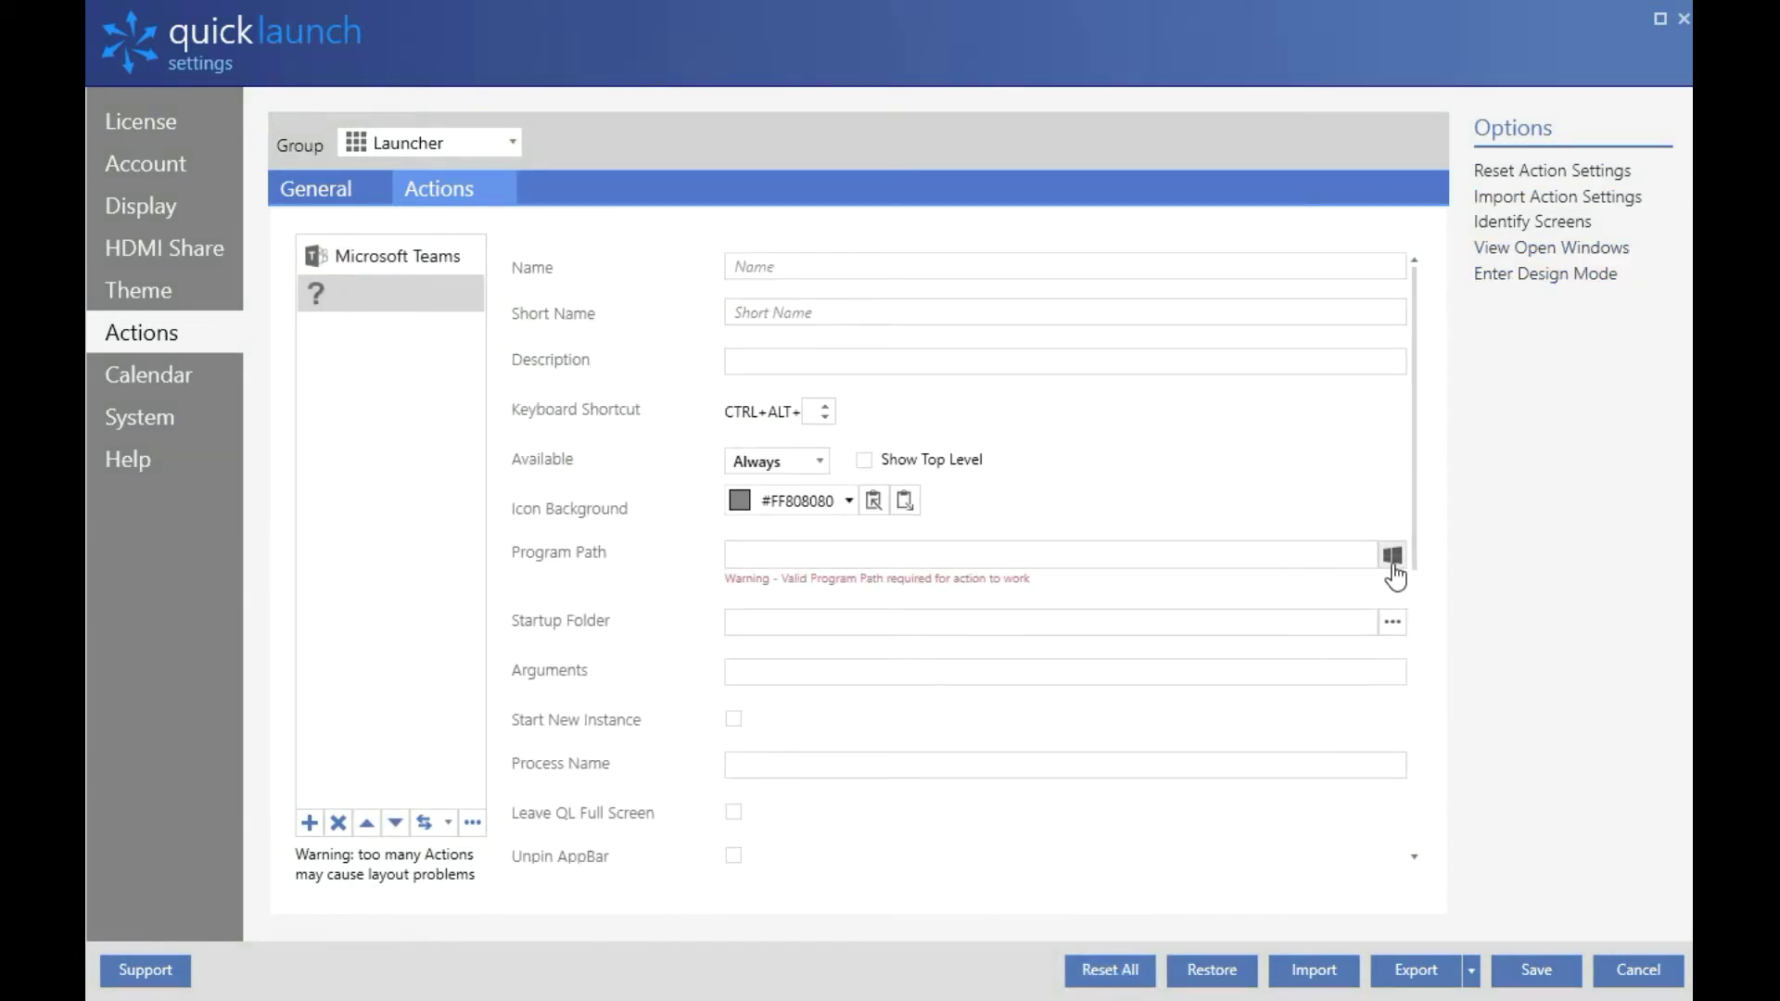
# Set the program path to Microsoft Teams via an 'ms' search, then launch Teams from the tile
pyautogui.click(1071, 560)
pyautogui.scroll(5, 1031, 469)
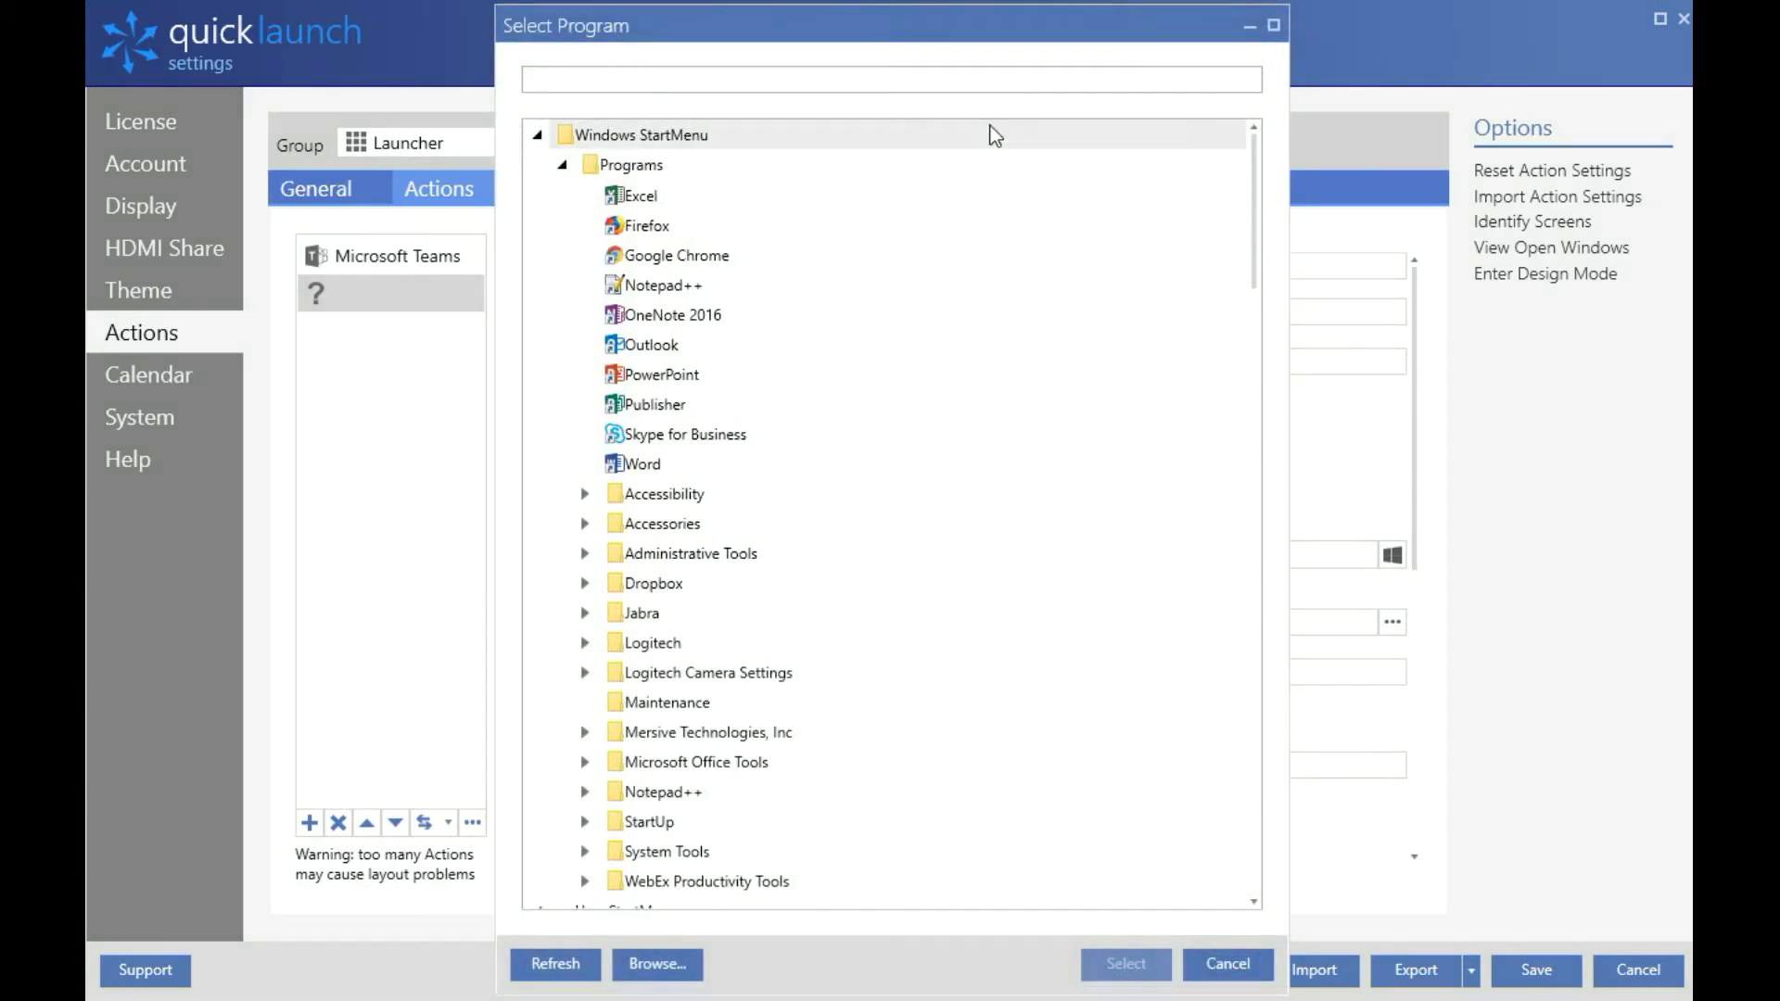
pyautogui.write('ms')
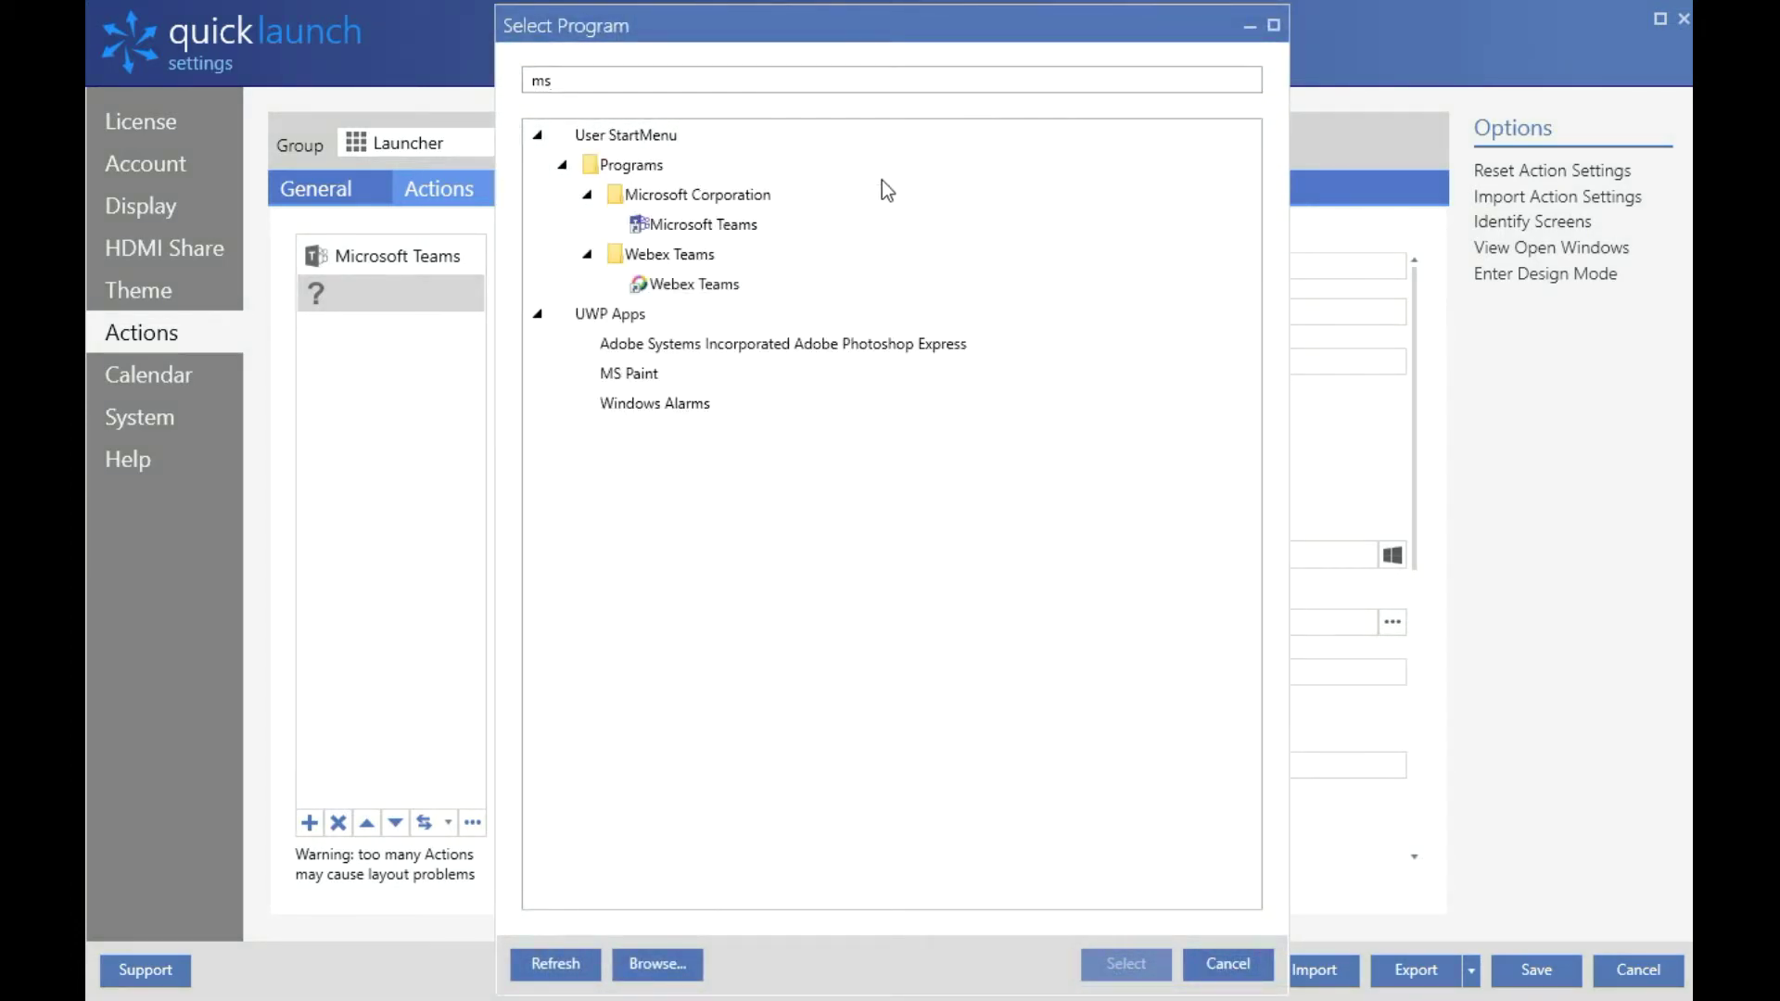
pyautogui.click(823, 227)
pyautogui.click(1163, 965)
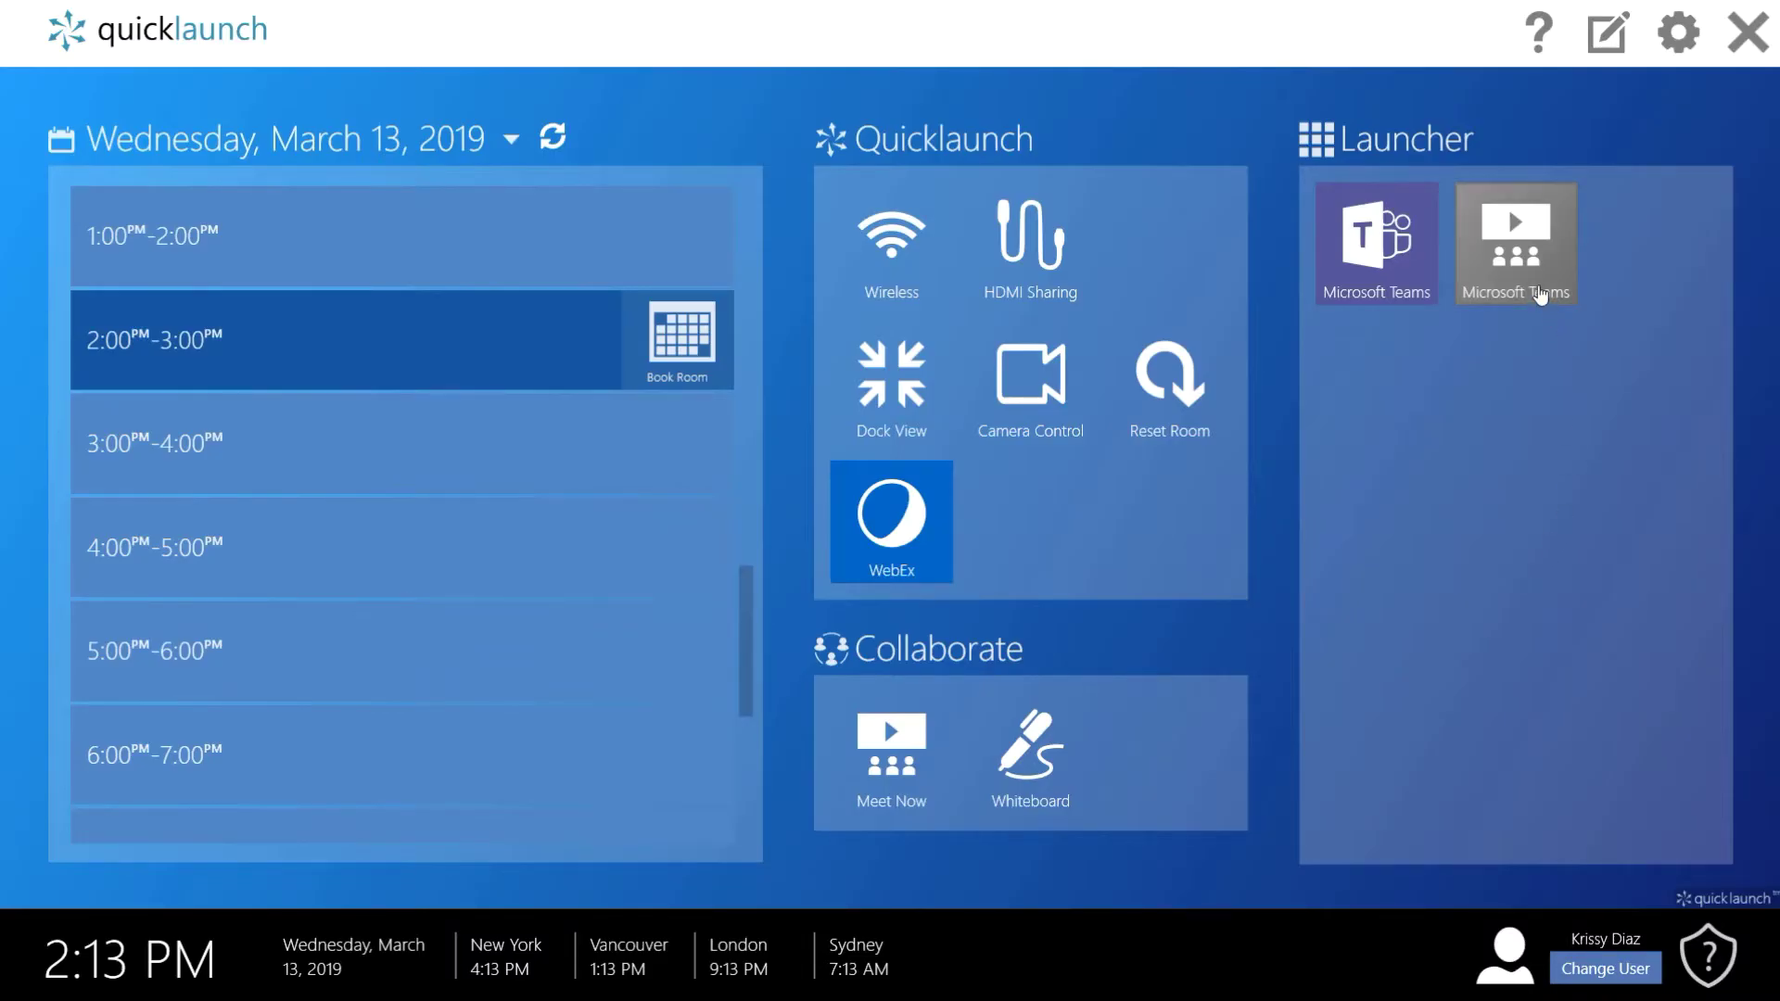
pyautogui.click(1539, 295)
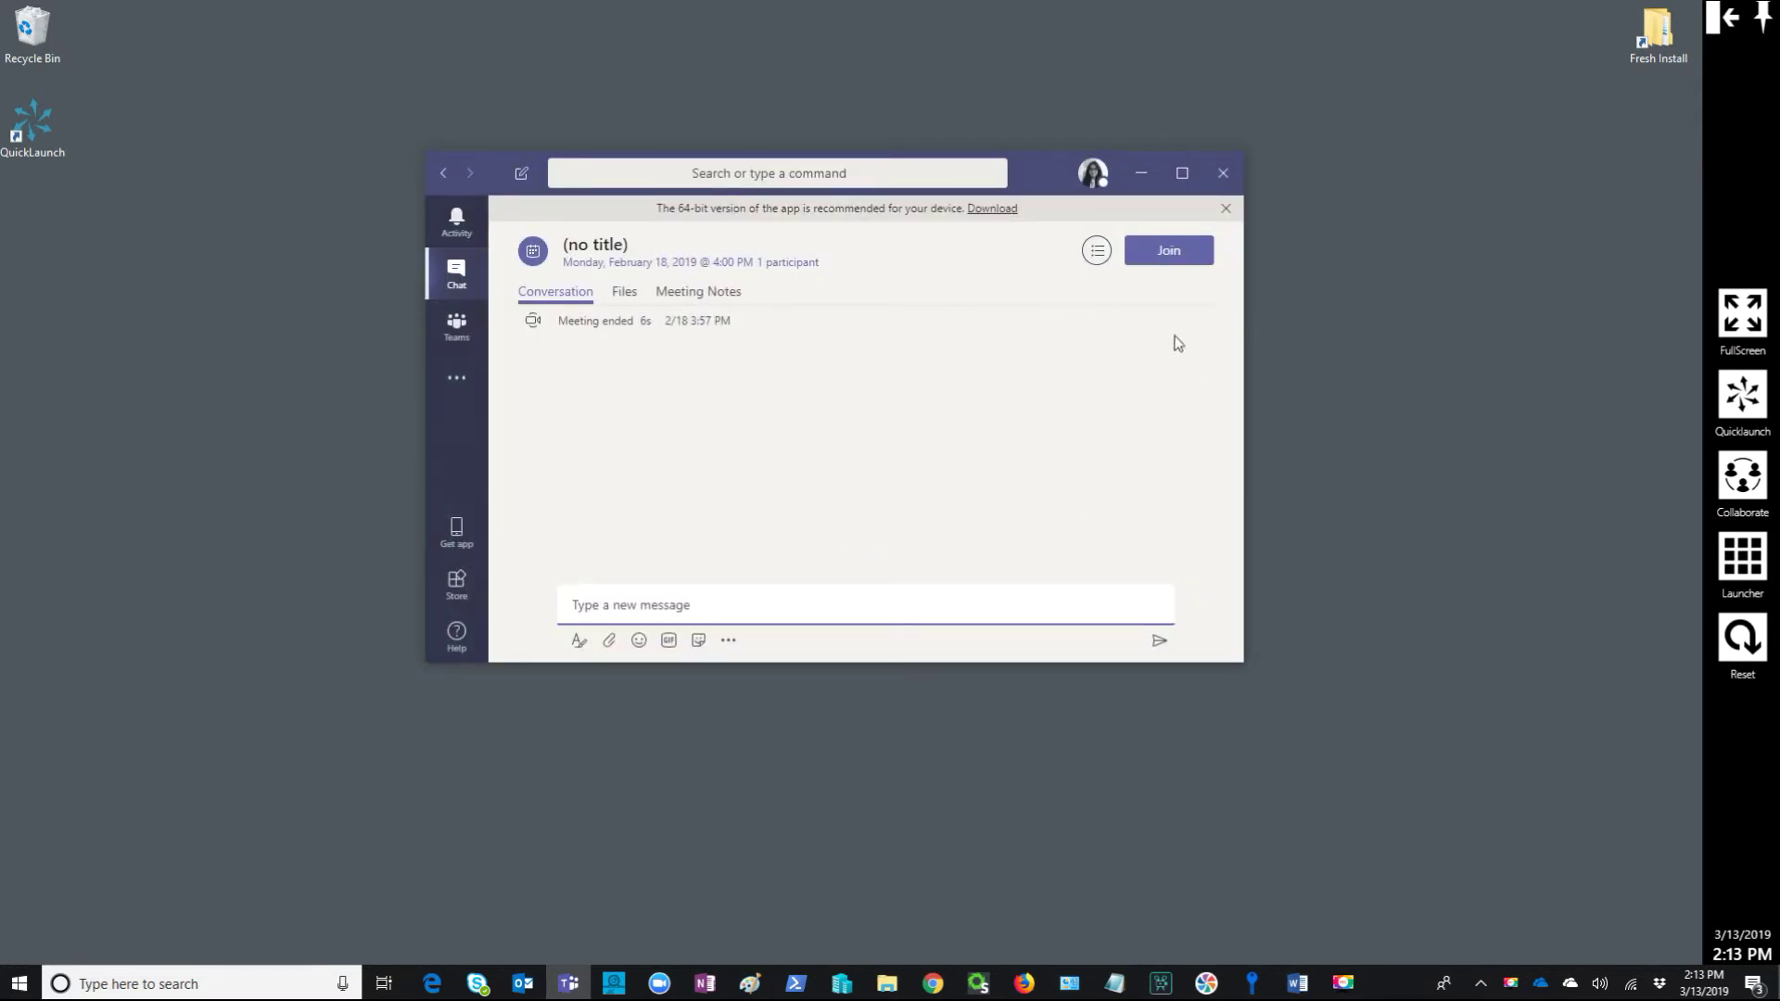
# Join the chat meeting, then schedule 'MS Teams FAQ Video' for Mar 13, 2019, 2:30–3:00 PM
pyautogui.click(1203, 256)
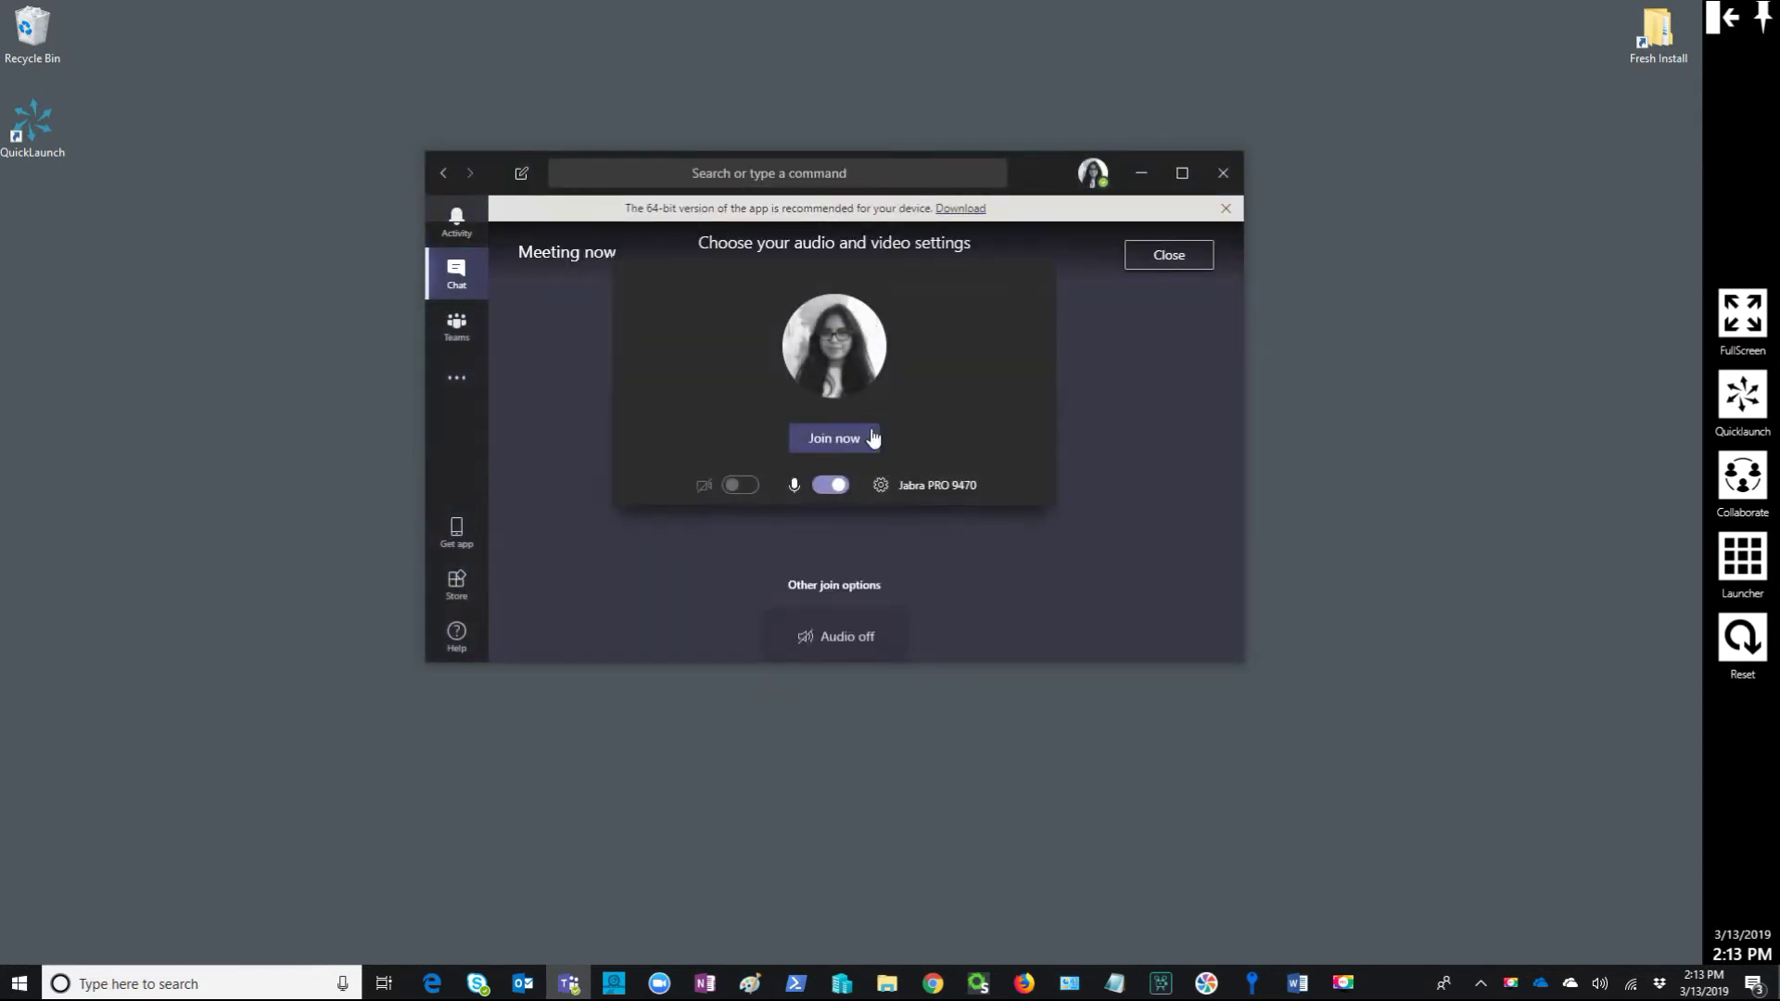
pyautogui.click(870, 451)
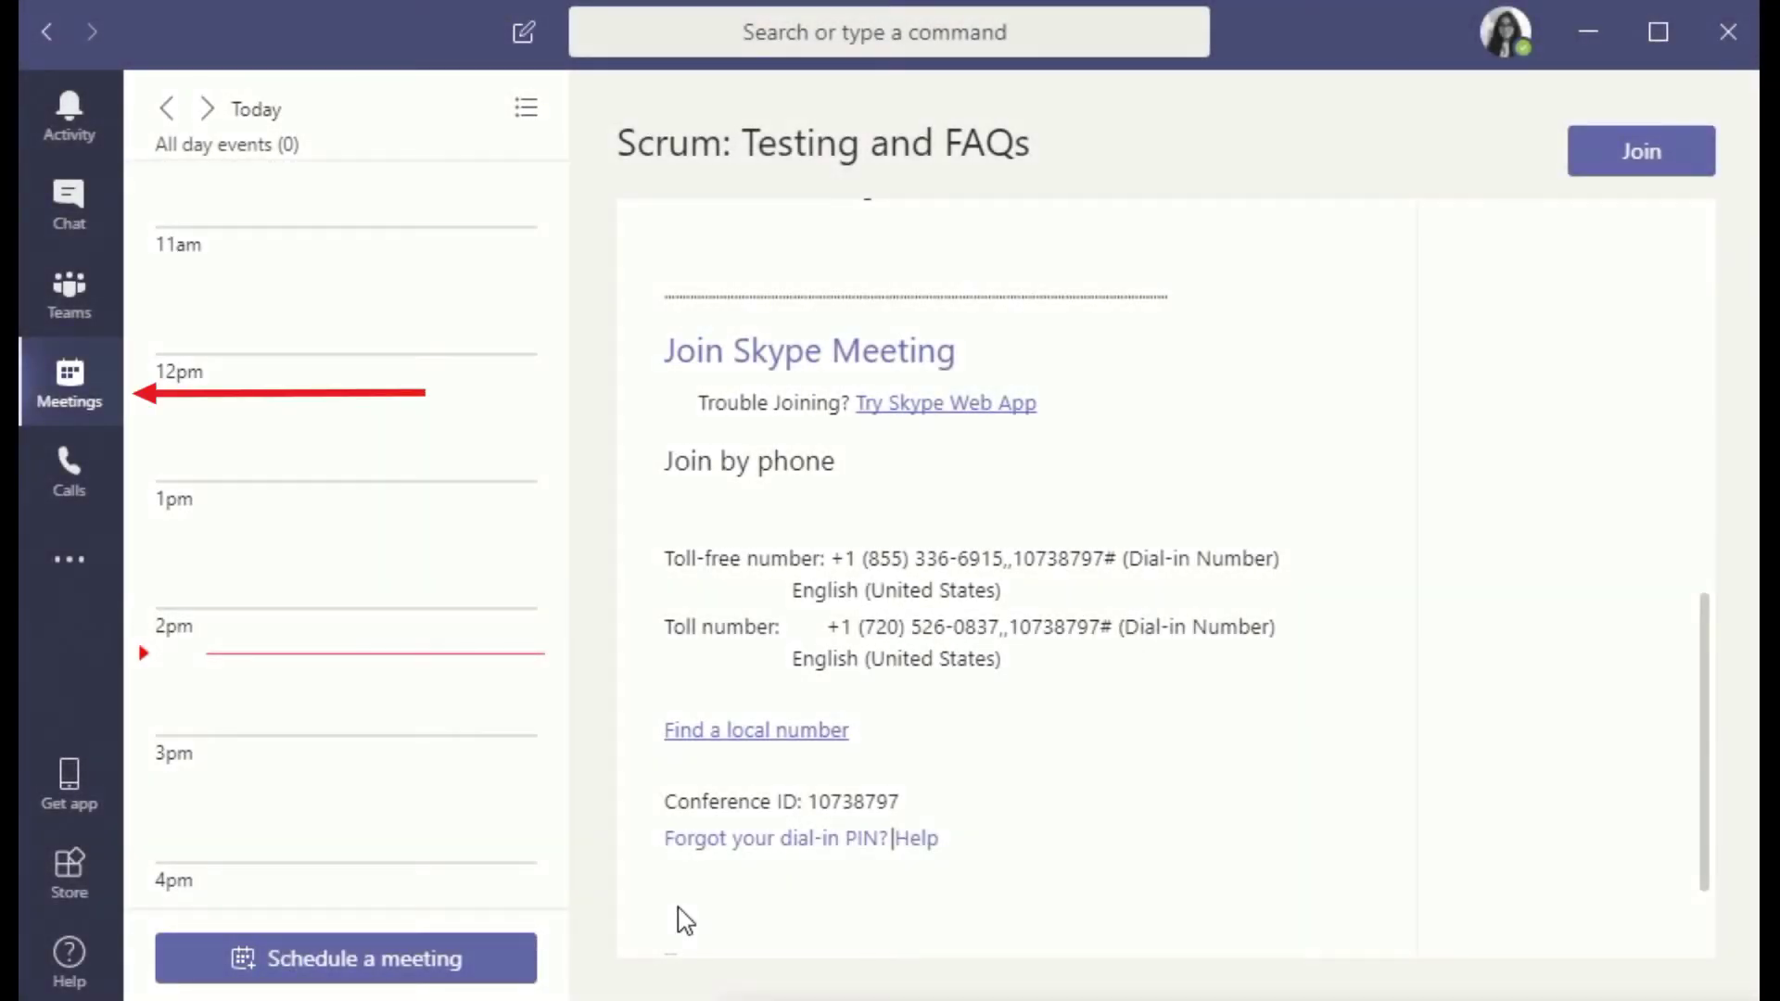
pyautogui.click(358, 959)
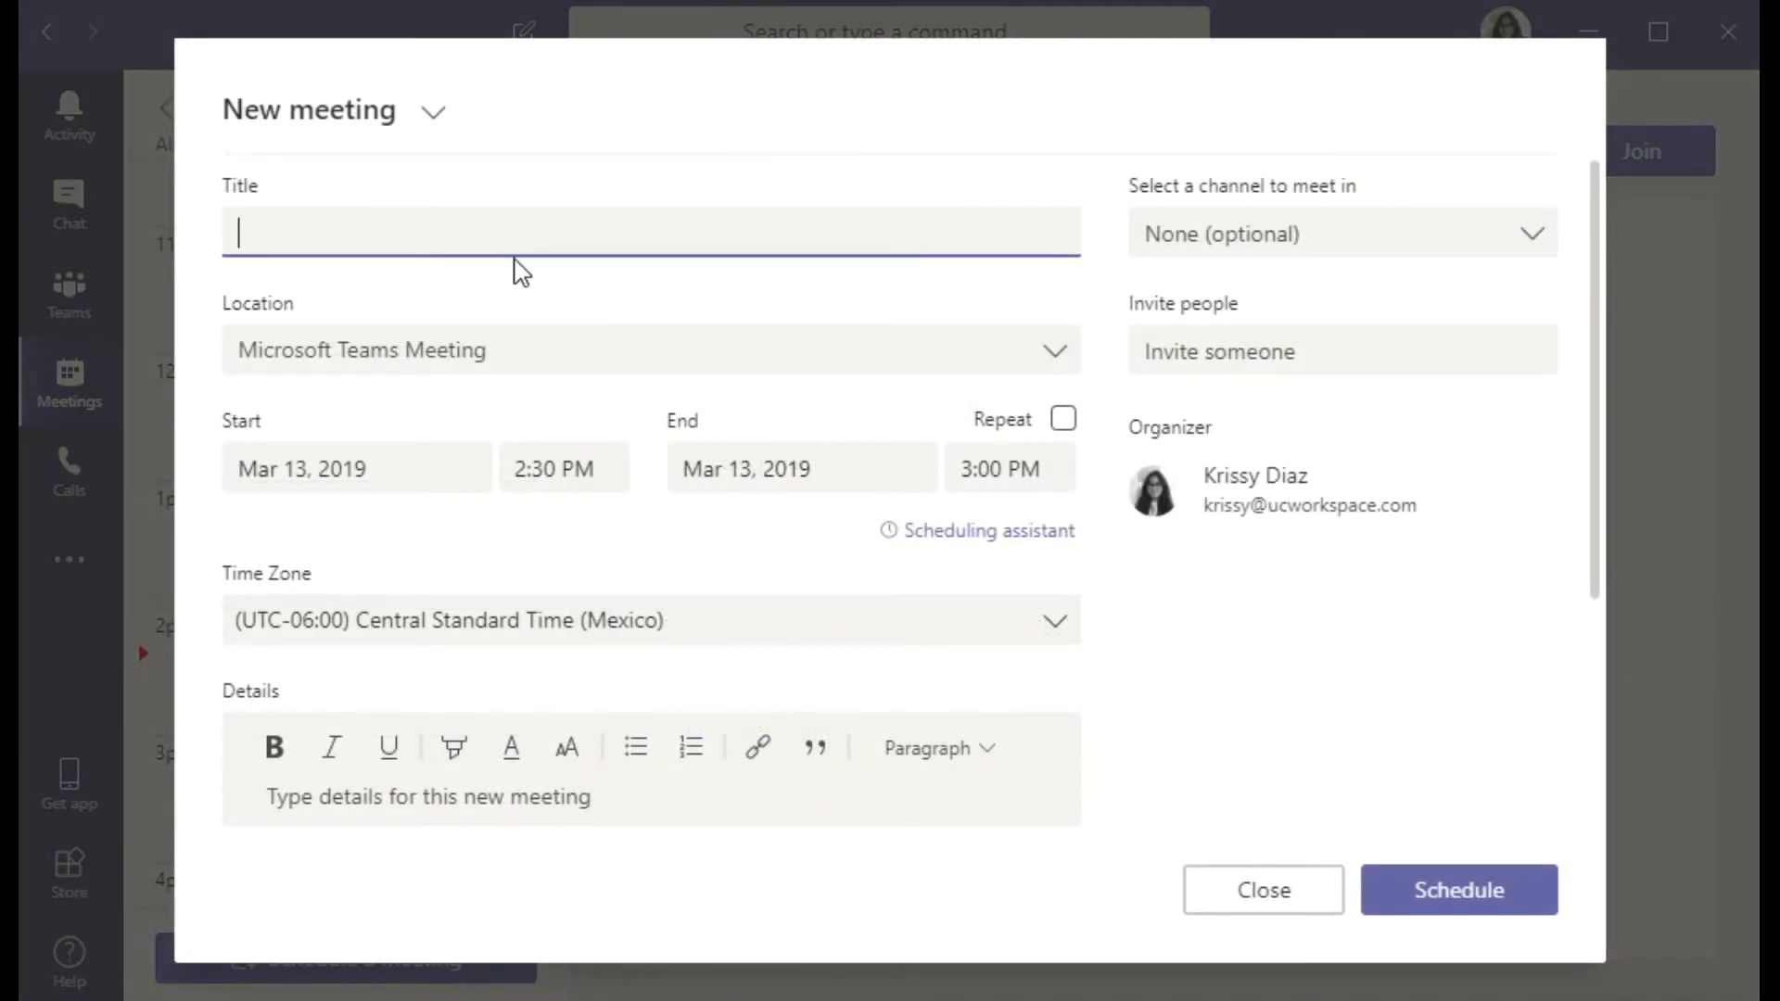
pyautogui.write('MS')
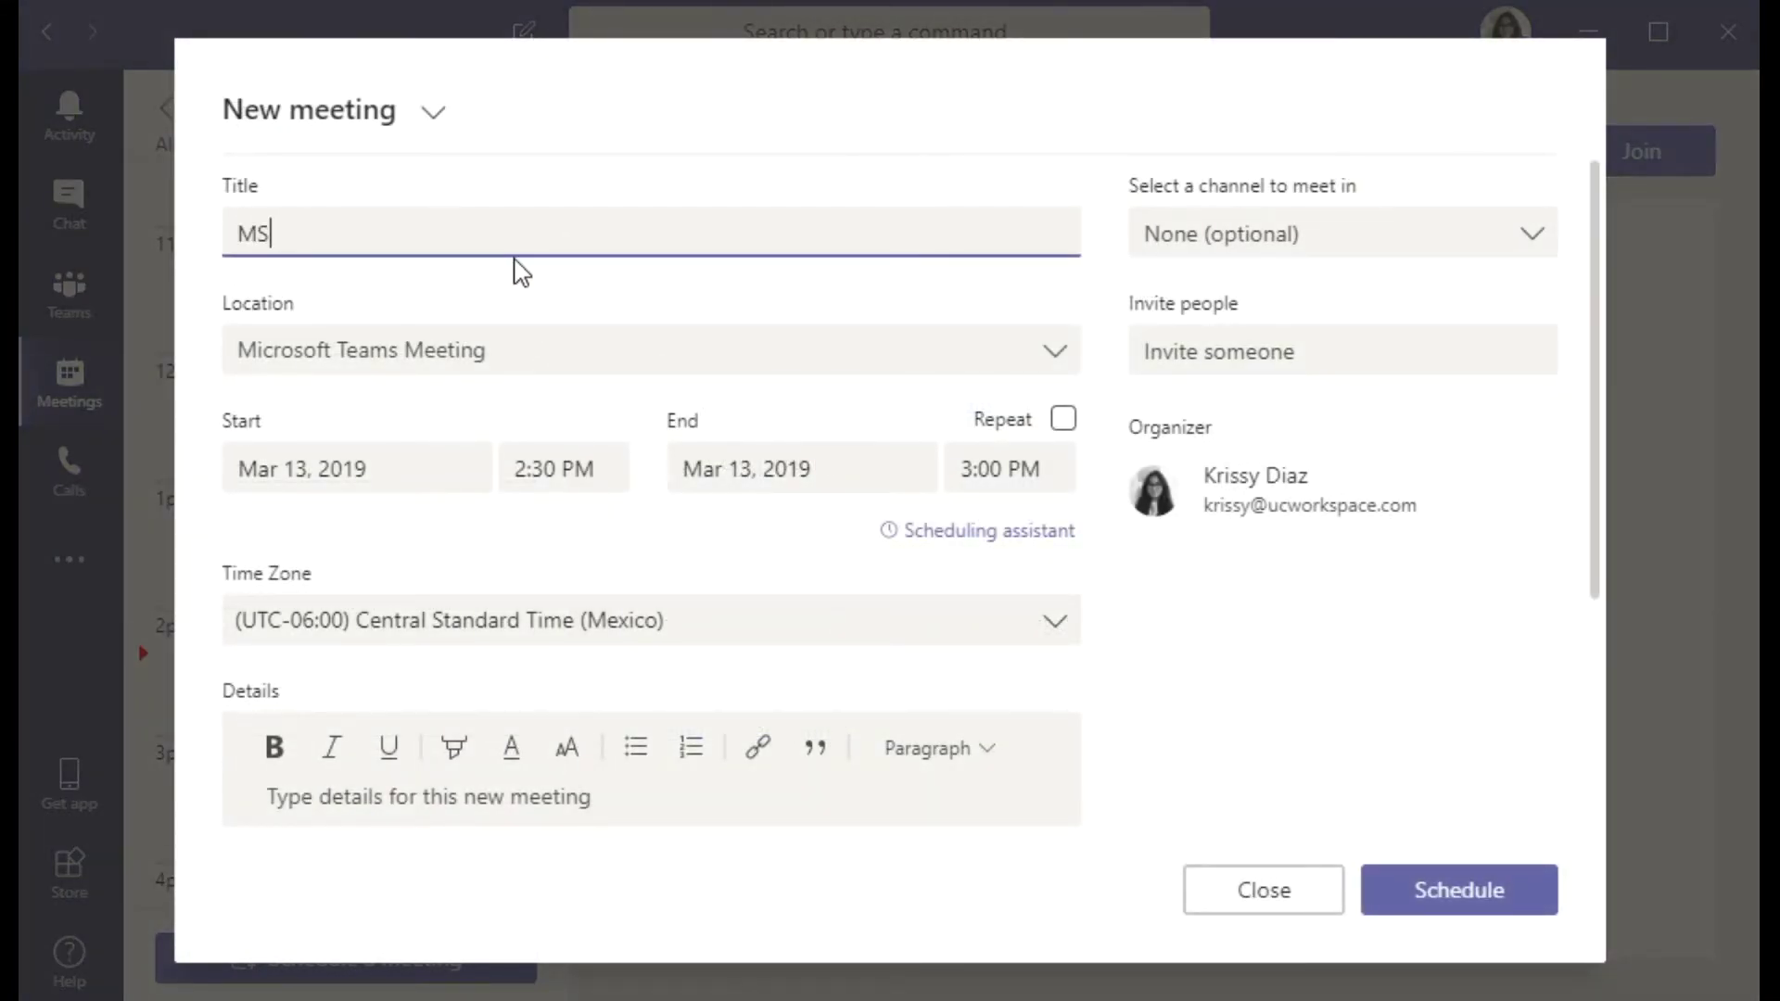
pyautogui.write(' Teams ')
pyautogui.write('FAQ Video')
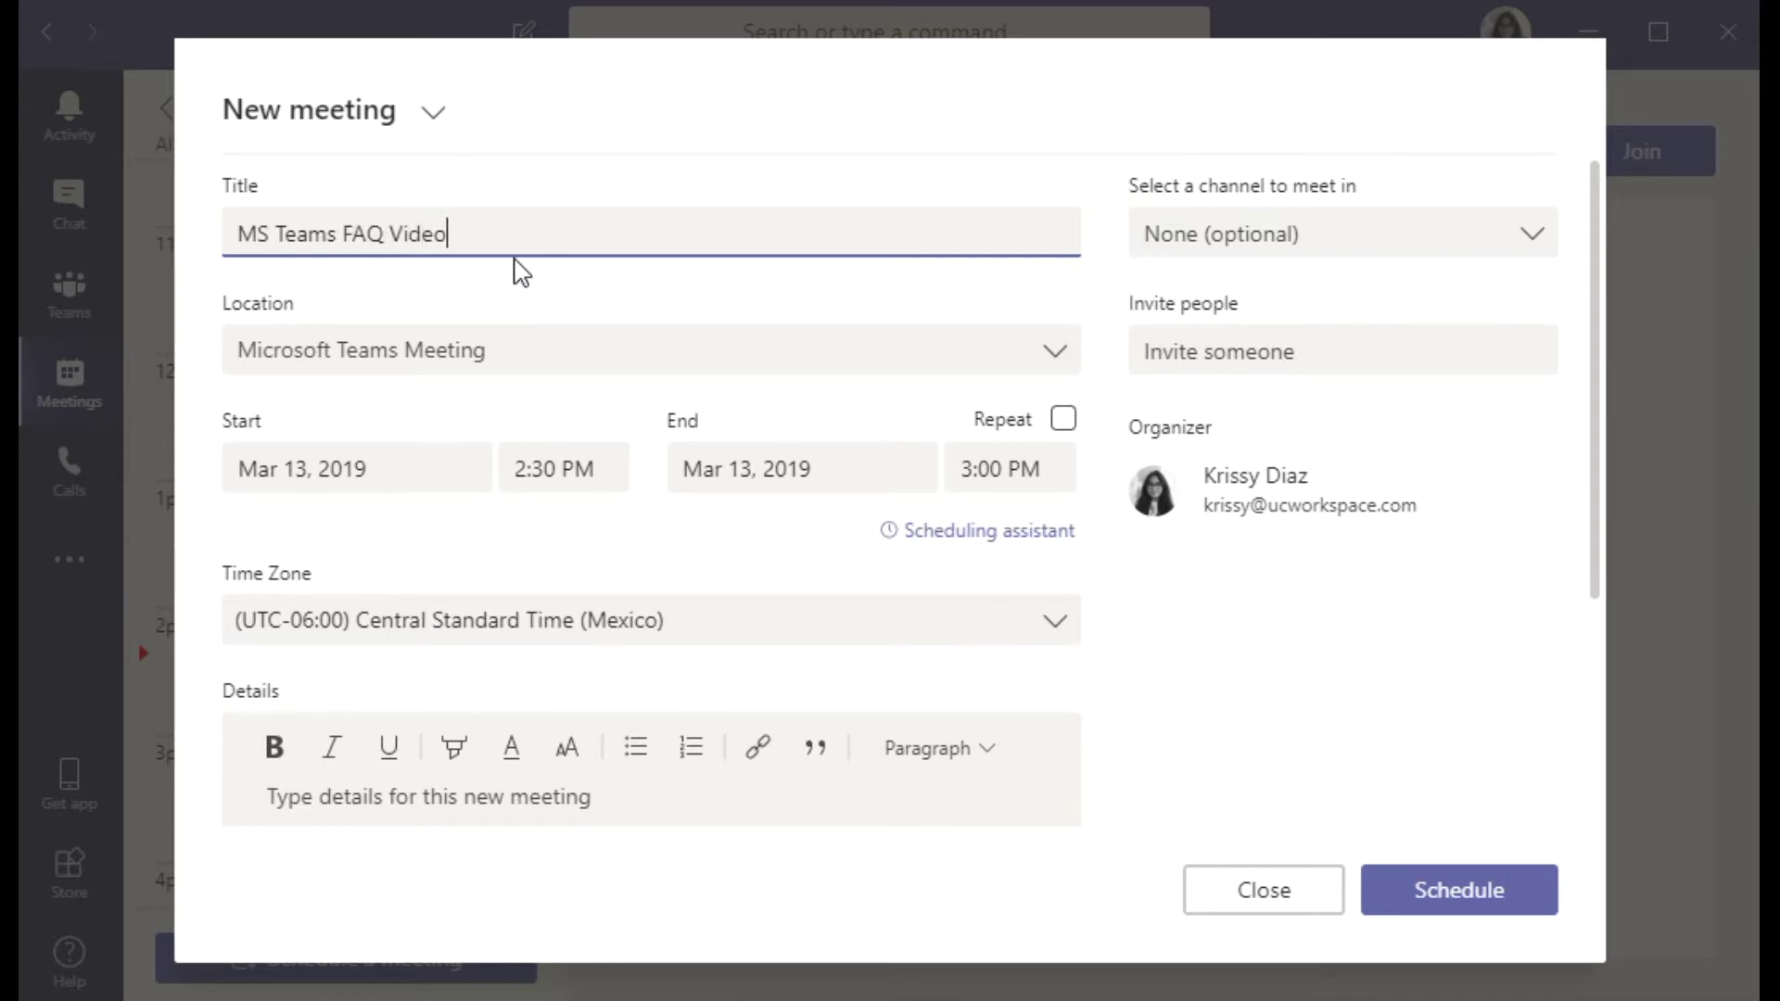
pyautogui.click(1254, 364)
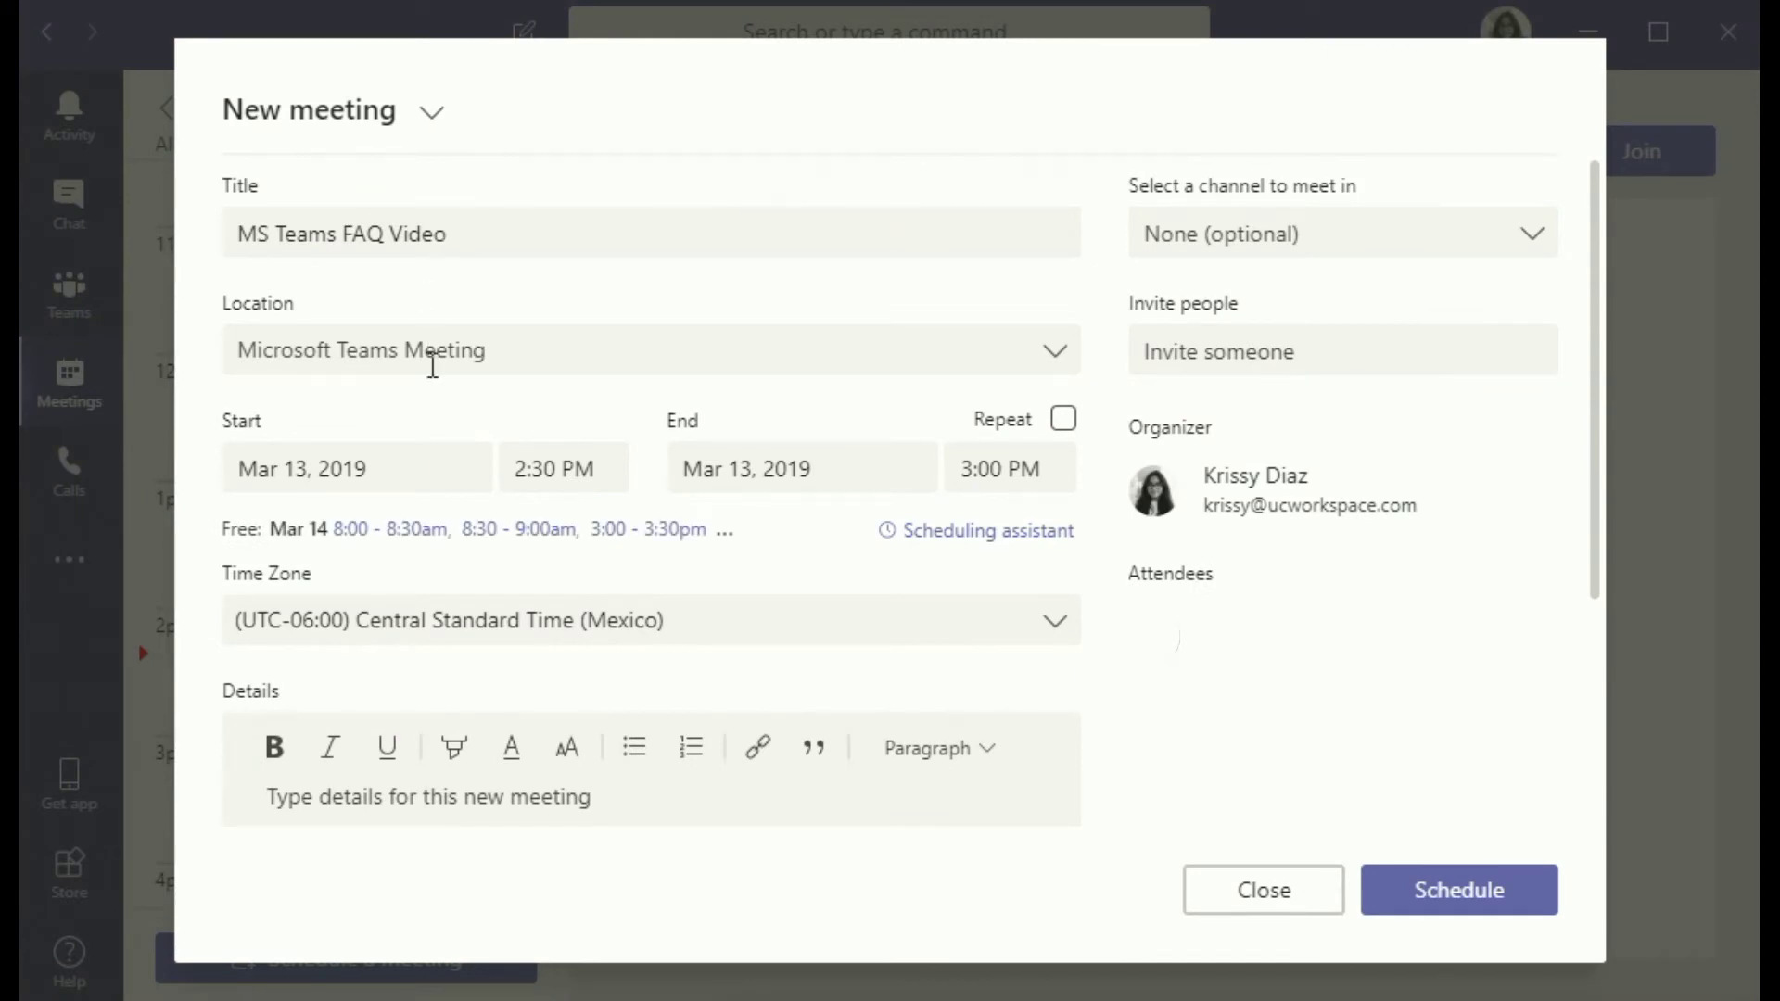
pyautogui.click(1398, 902)
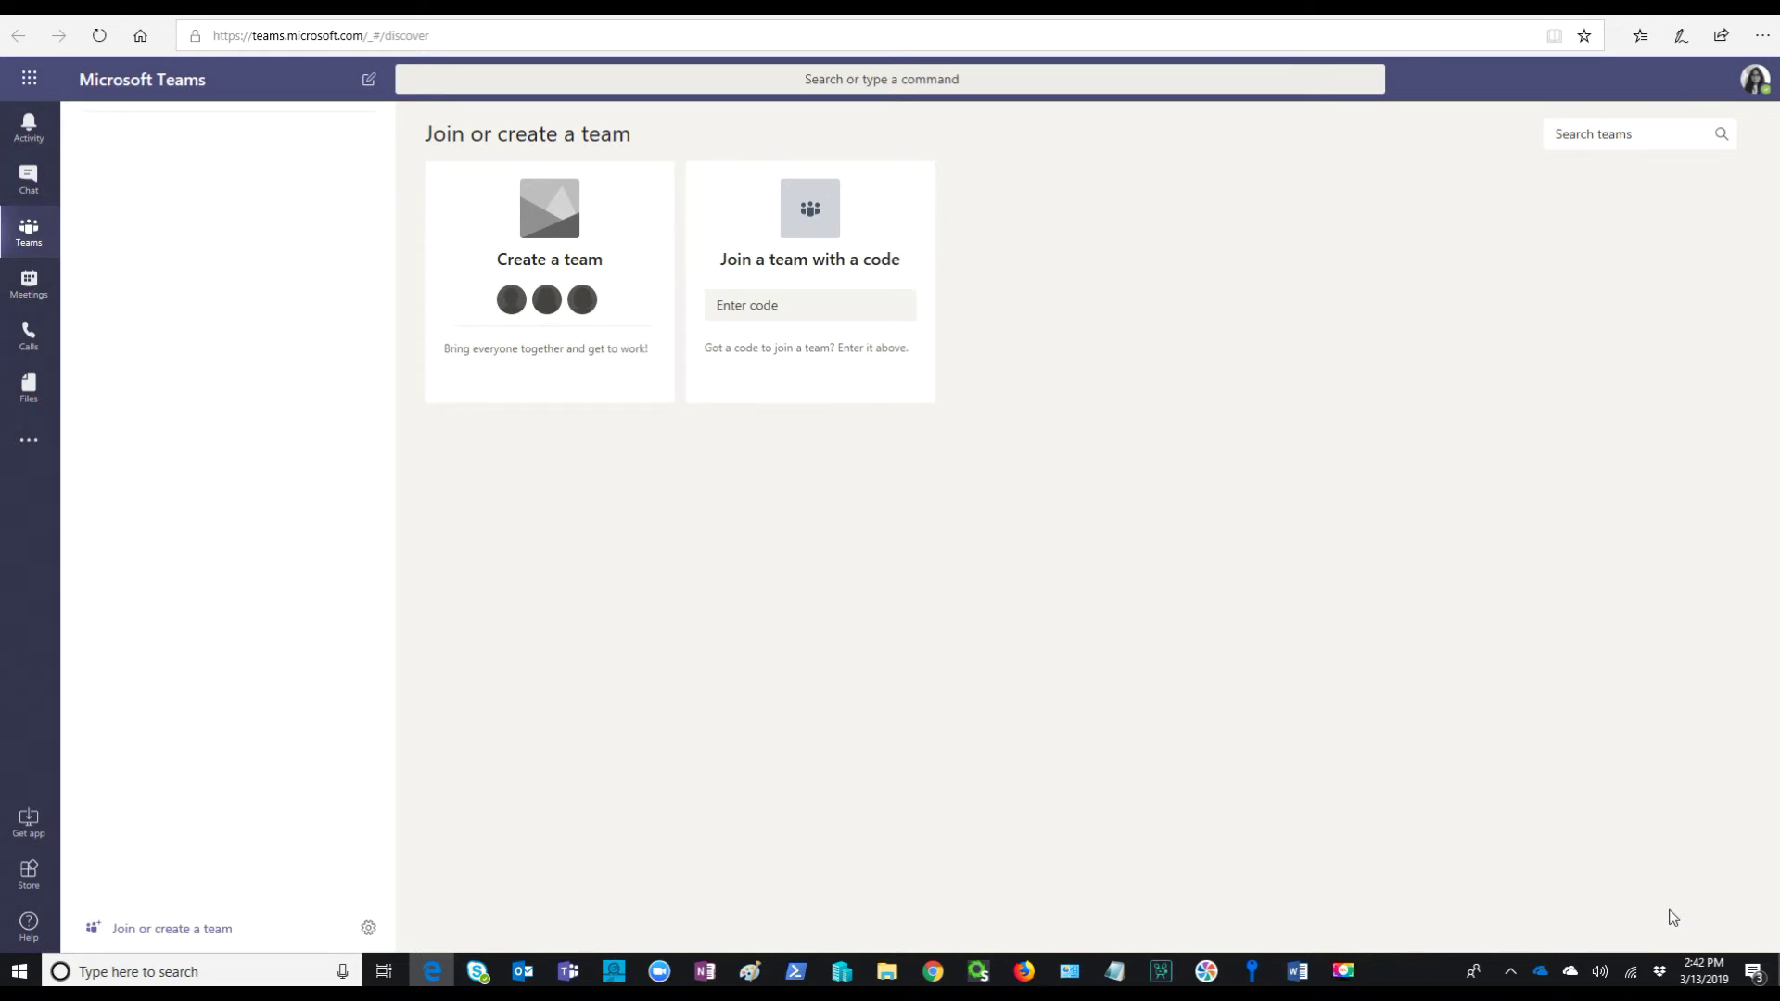
# Open the Meetings view showing MS Teams FAQ Video on Mar 13, 2019, 2:30–3:00 PM
pyautogui.click(556, 37)
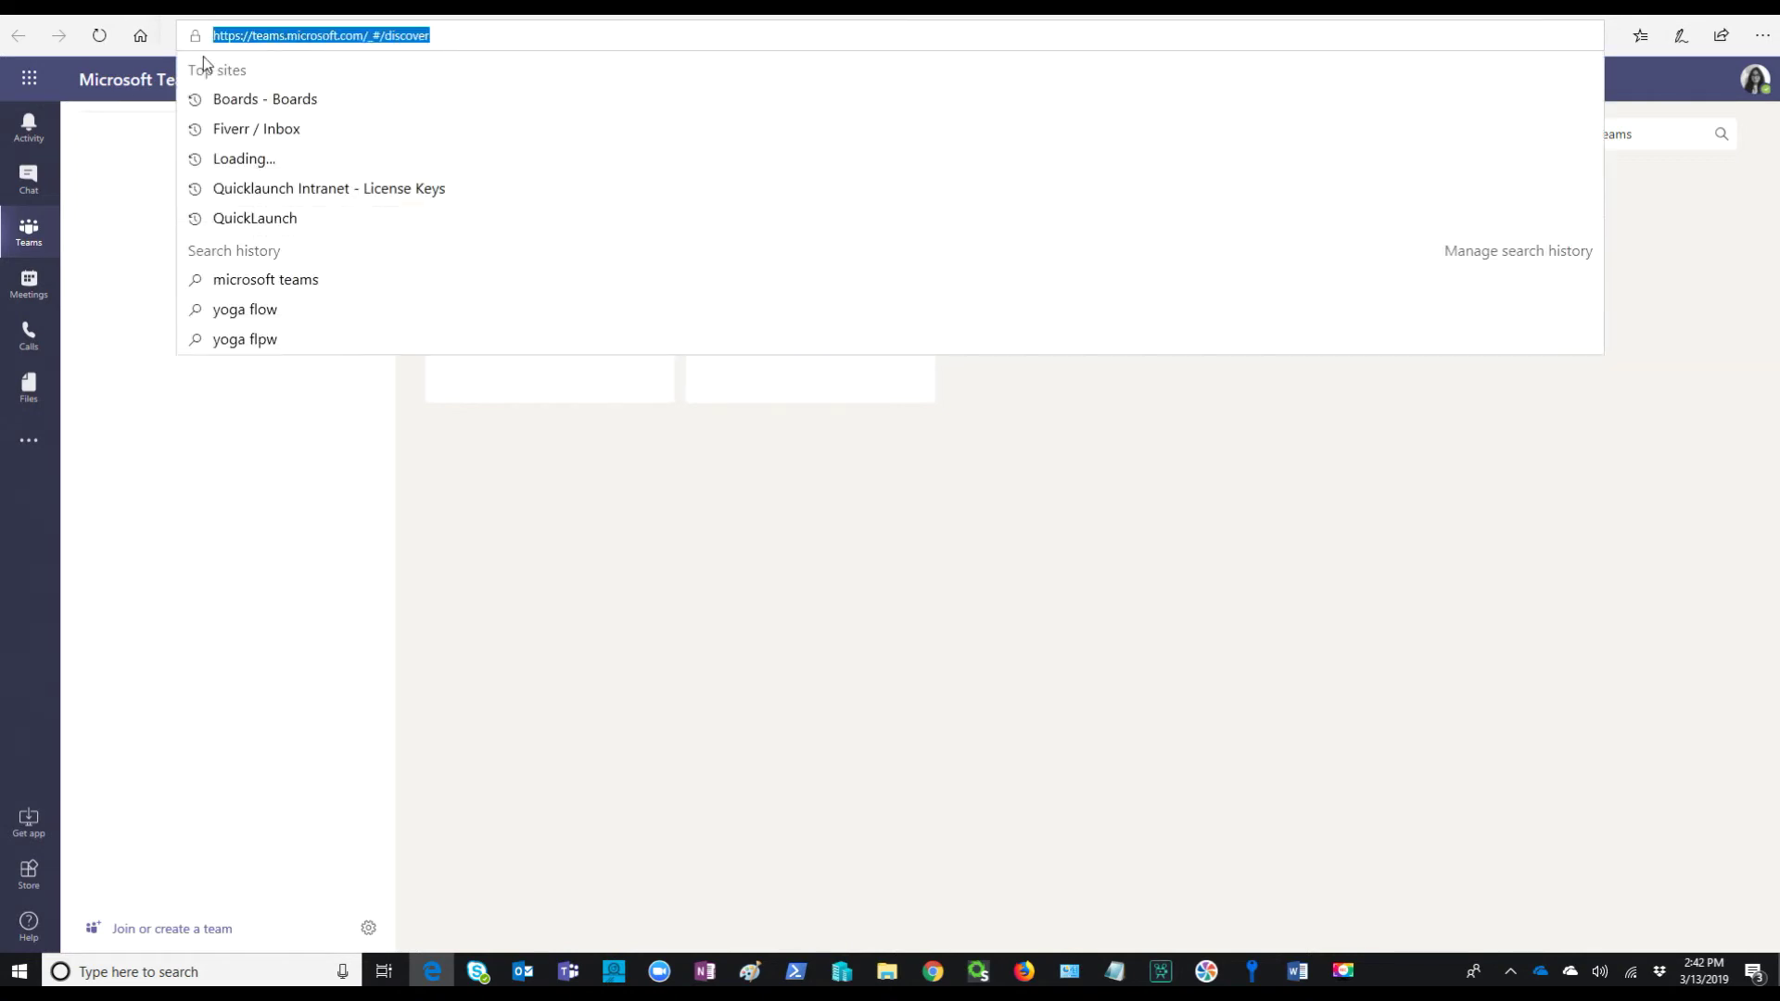
pyautogui.click(767, 702)
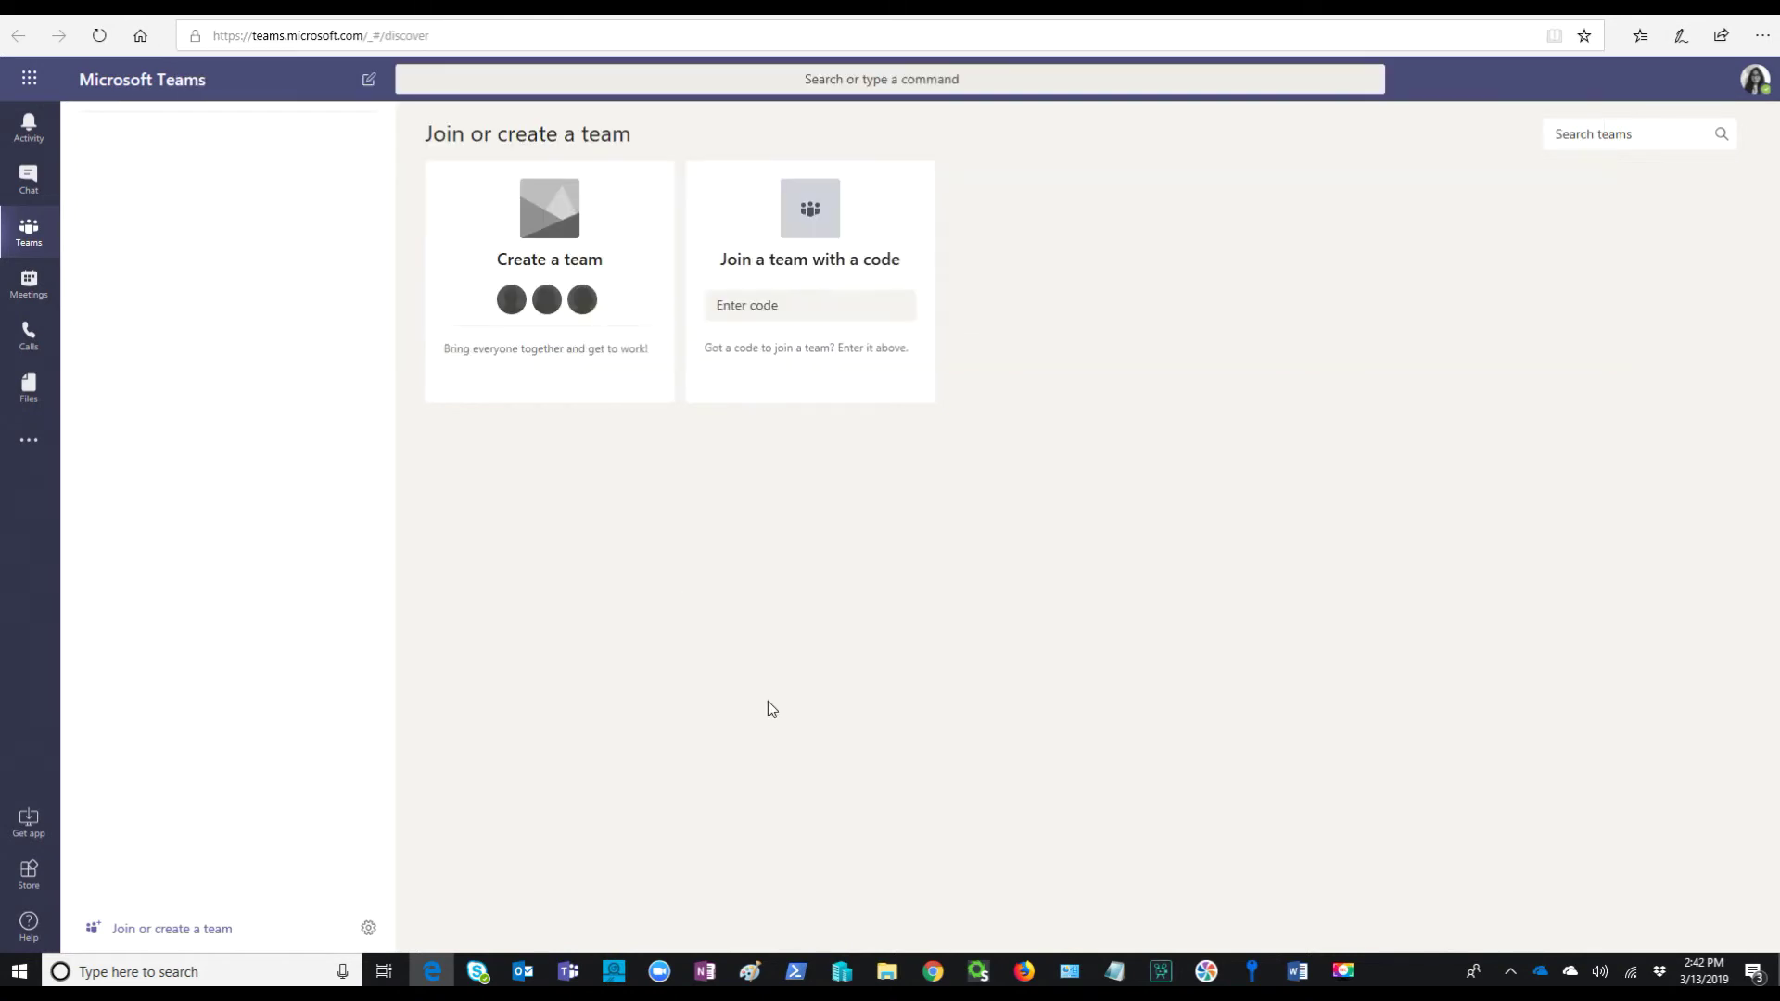
pyautogui.click(28, 284)
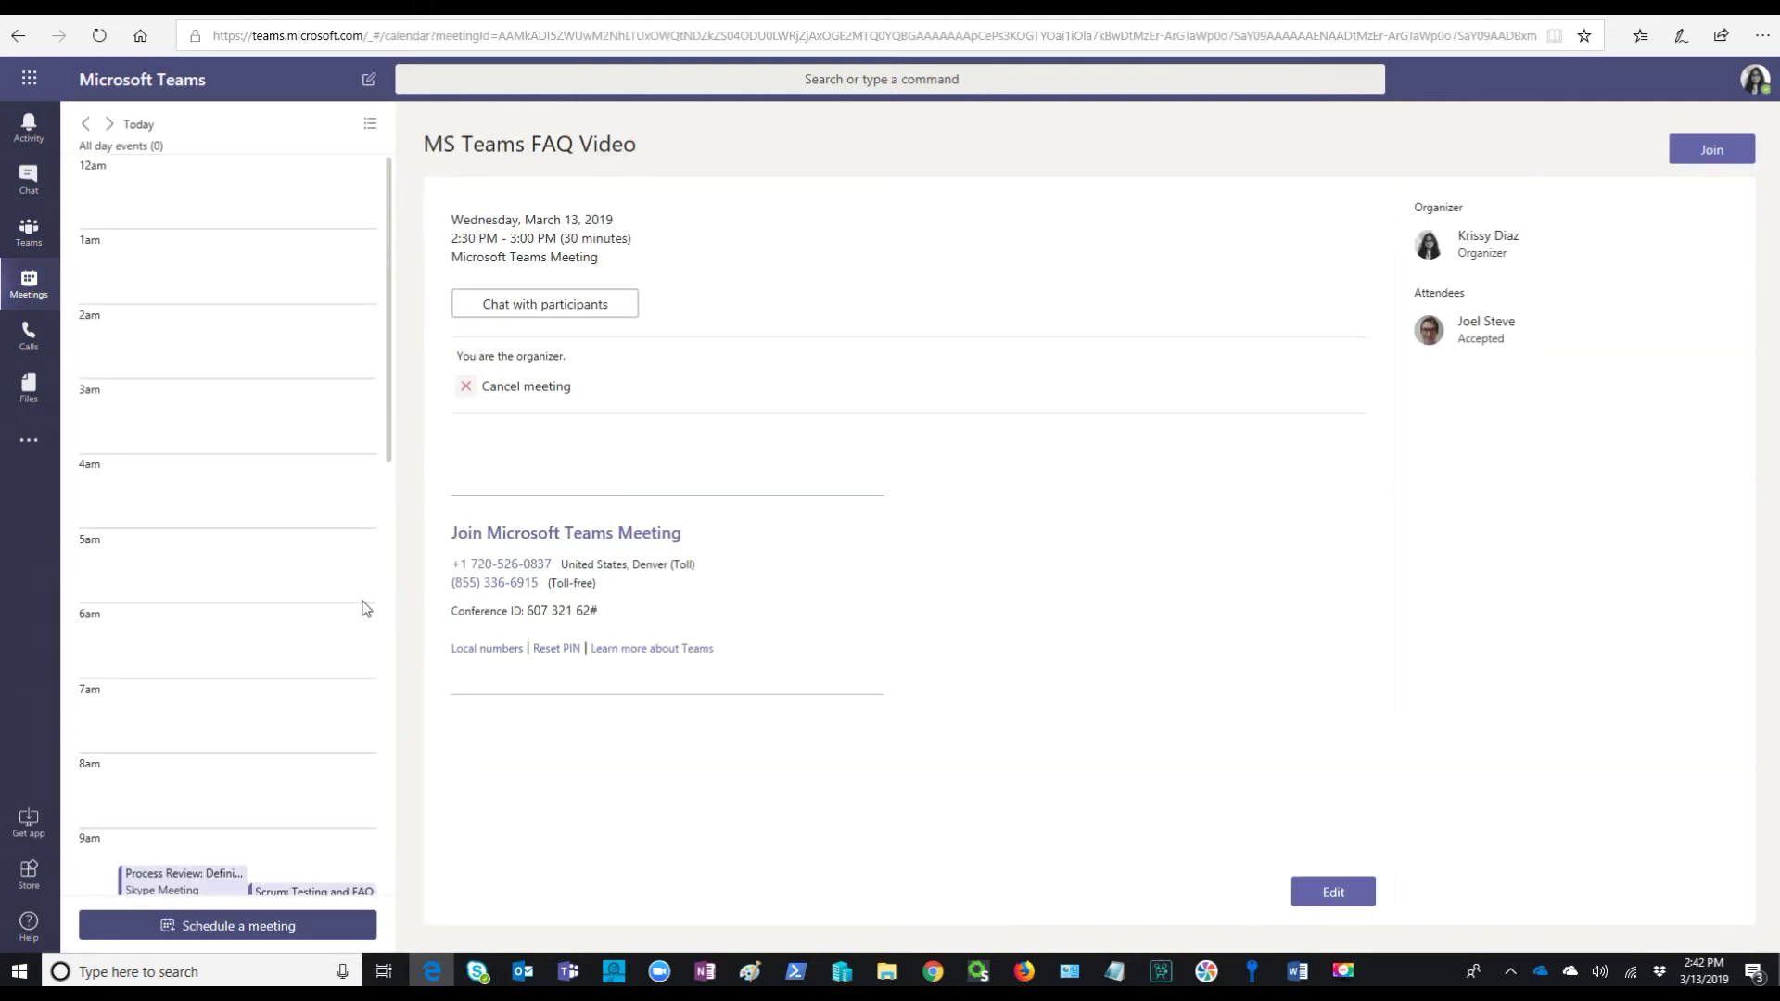